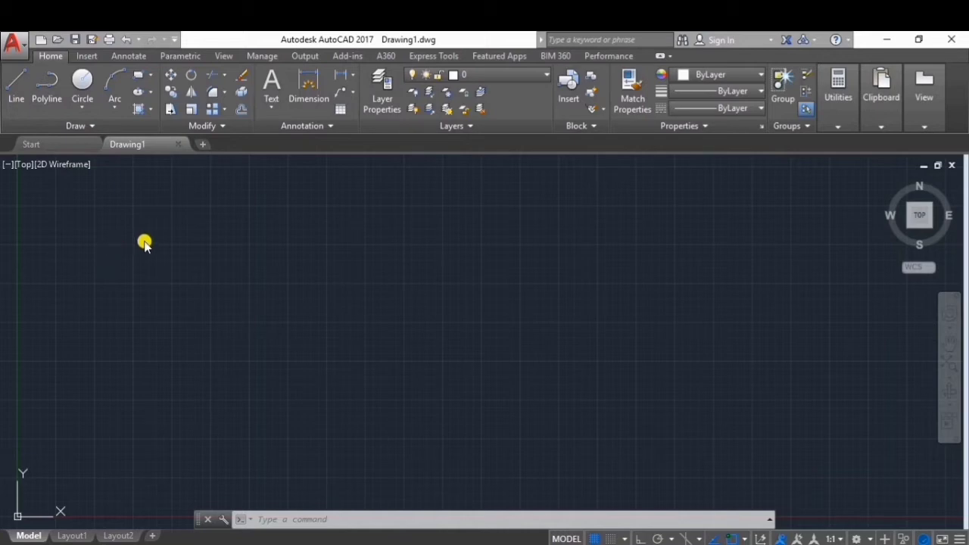
# Step: Draw two similar-sized circles side by side in the upper-left area, the second via CIR
pyautogui.click(82, 82)
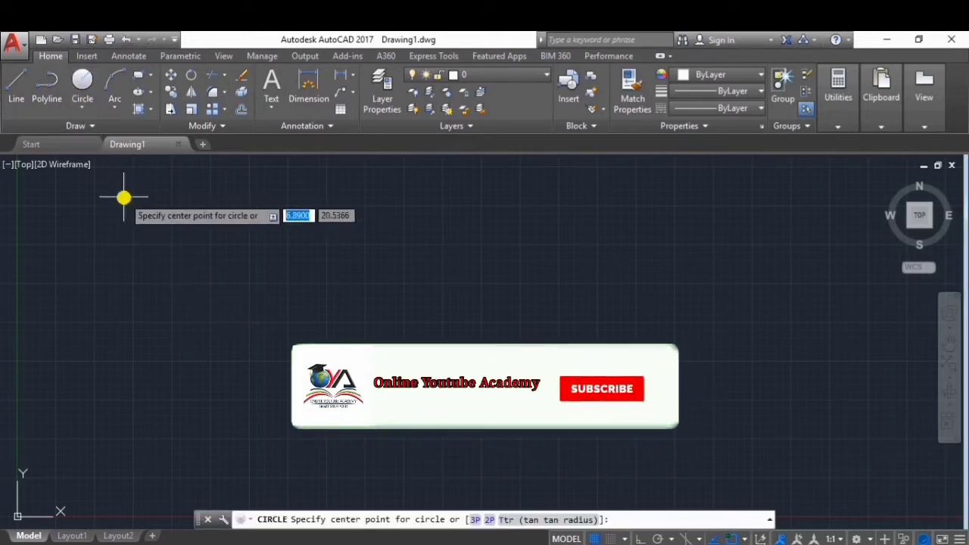
pyautogui.click(180, 260)
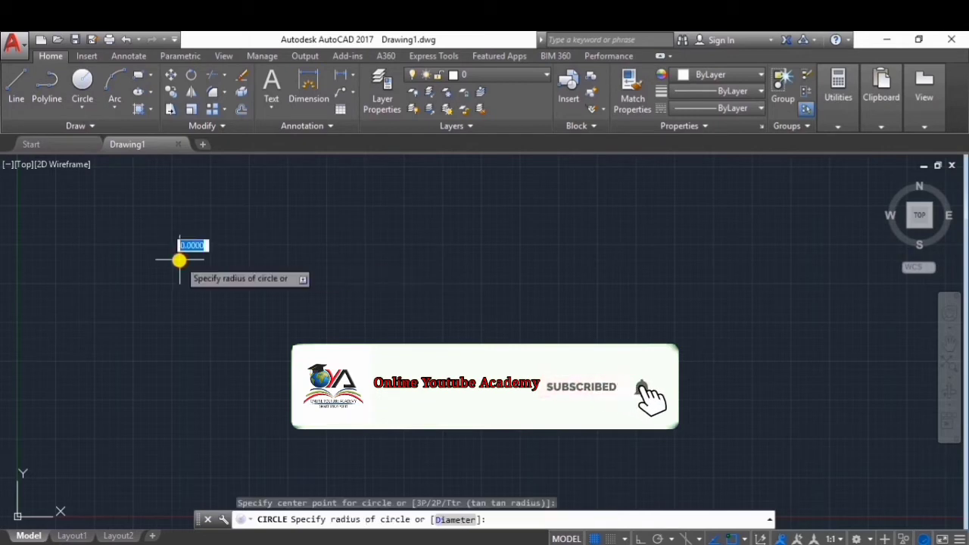
pyautogui.click(241, 304)
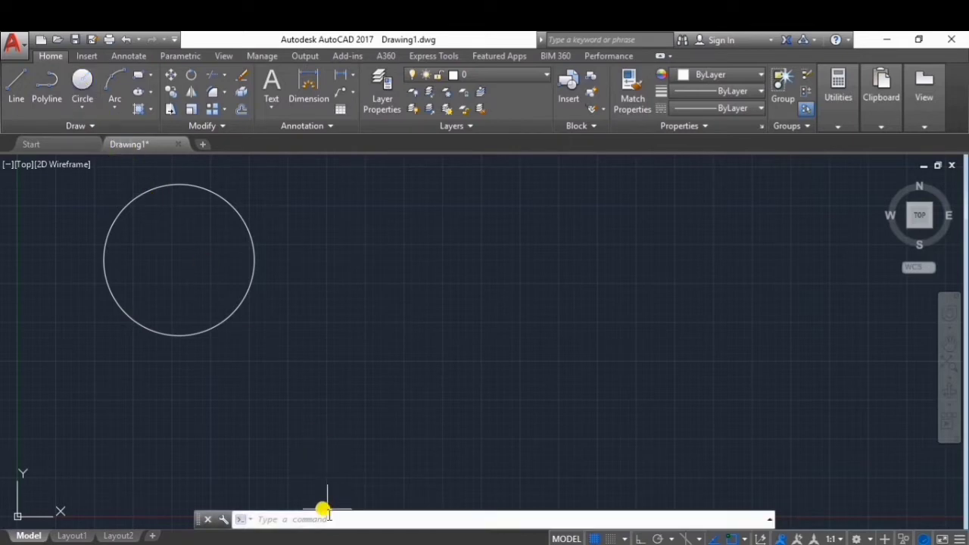
pyautogui.write('c')
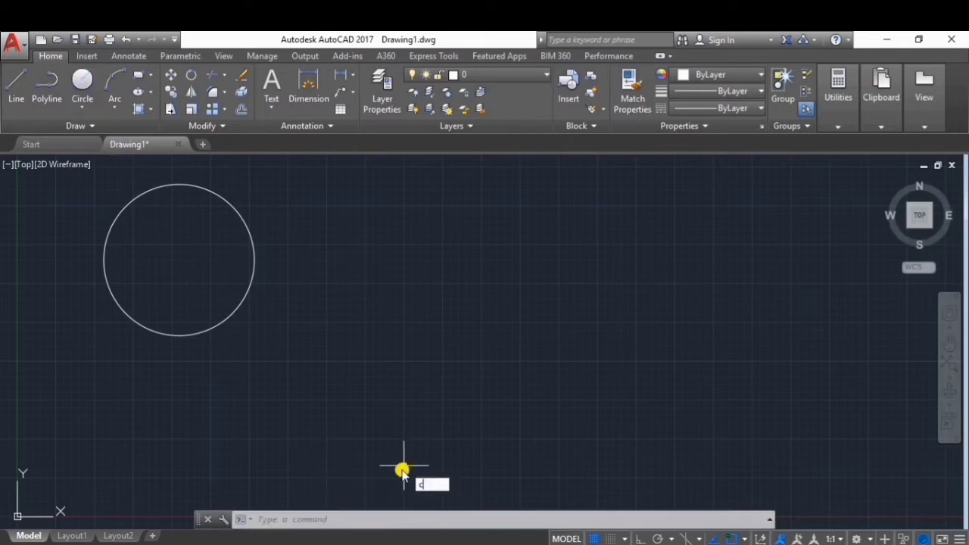
pyautogui.write('ir')
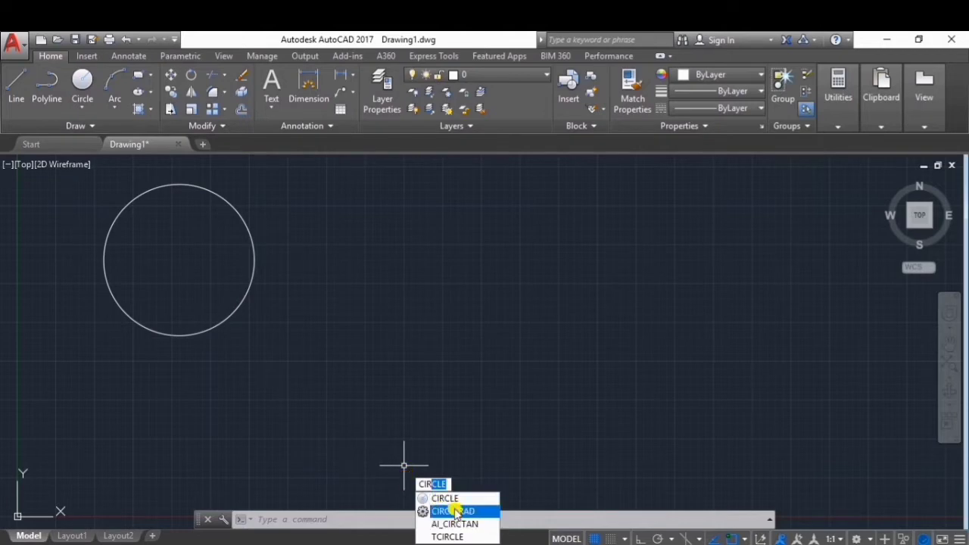
pyautogui.click(454, 499)
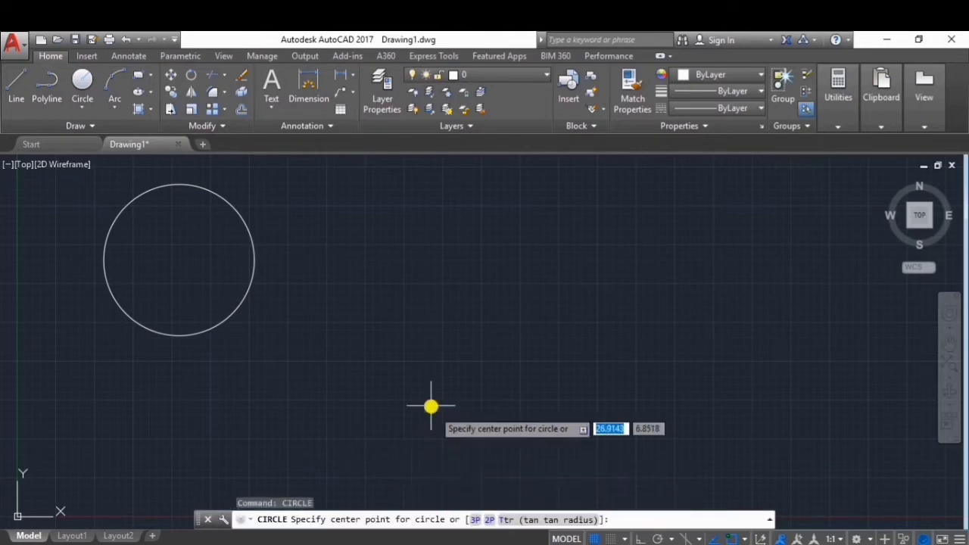
pyautogui.click(377, 261)
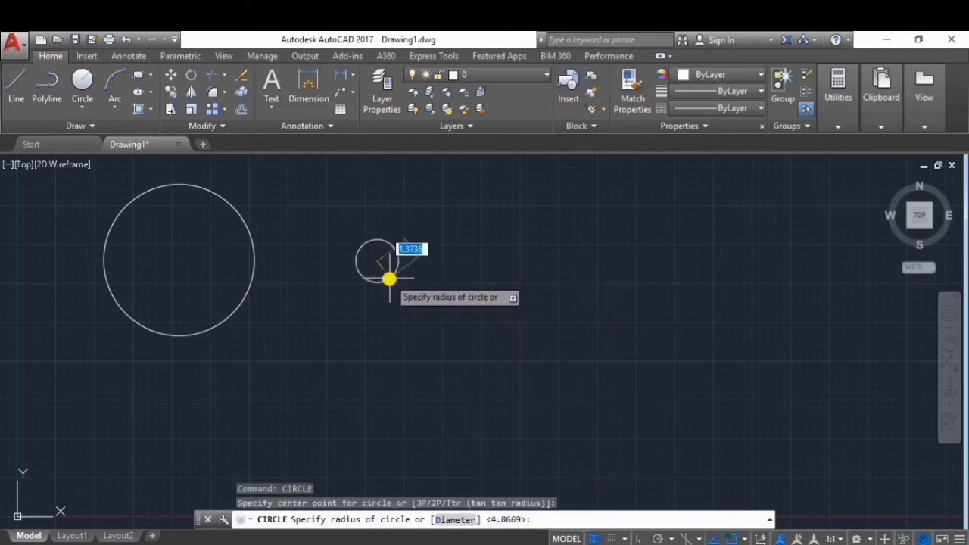
pyautogui.click(429, 309)
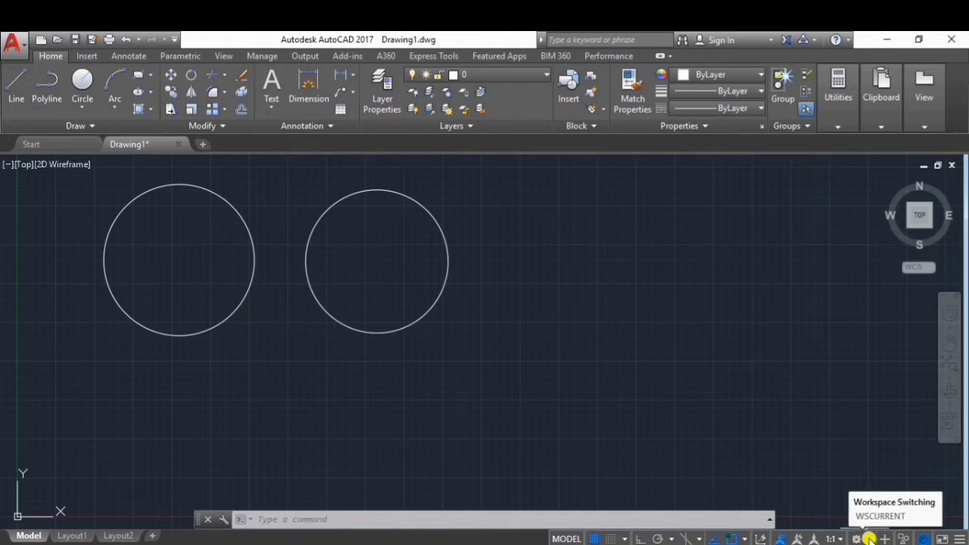
# Step: Switch to the 3D Modeling workspace and orbit the view to see the circles at an angle
pyautogui.click(869, 538)
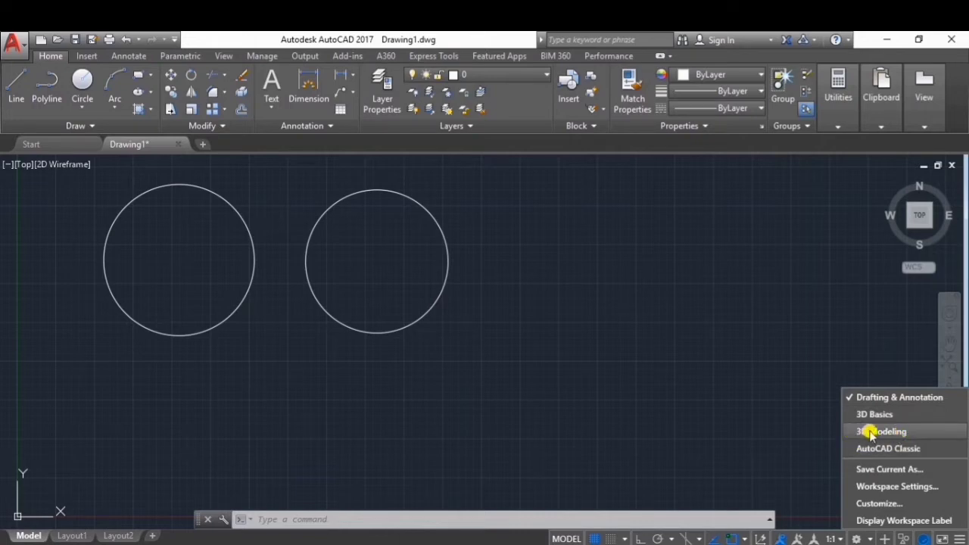
pyautogui.click(870, 432)
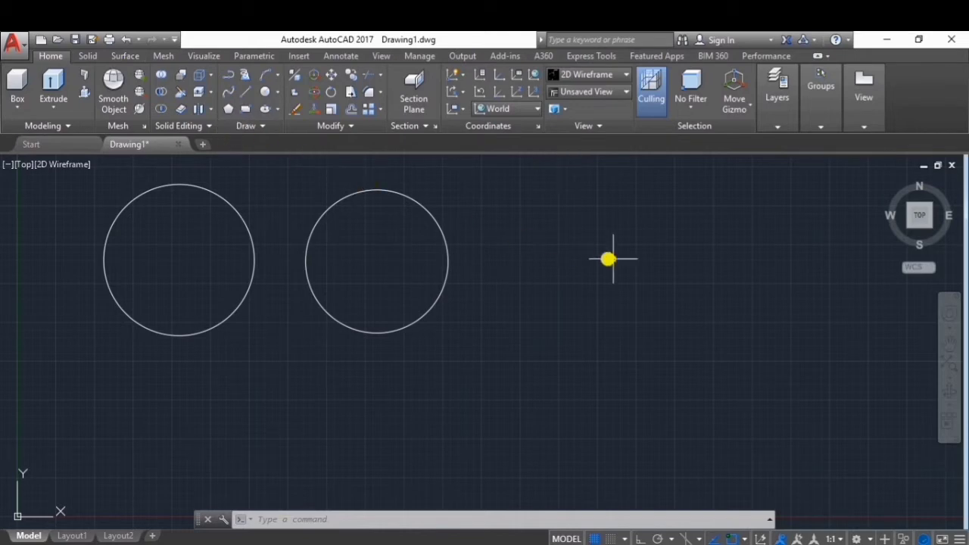
pyautogui.moveTo(919, 215)
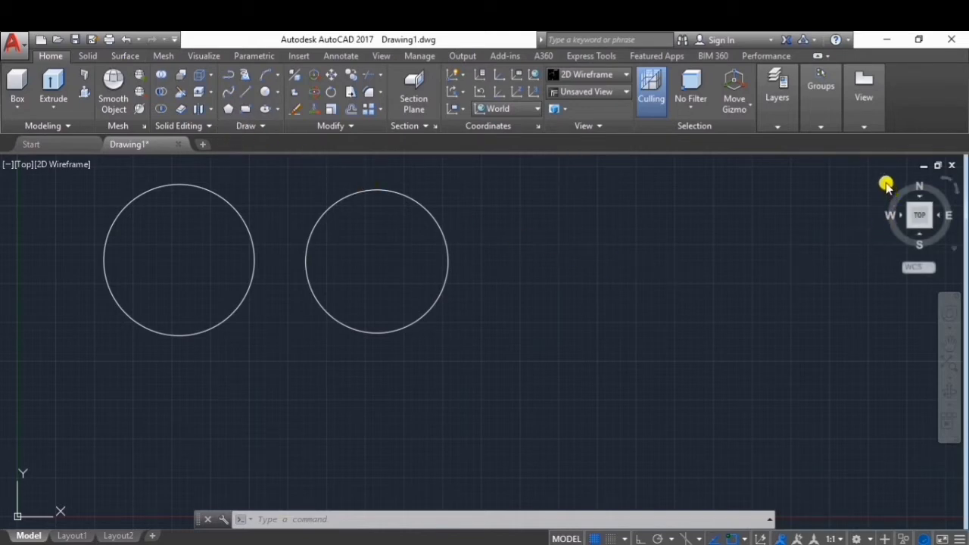
pyautogui.moveTo(886, 190); pyautogui.dragTo(876, 210)
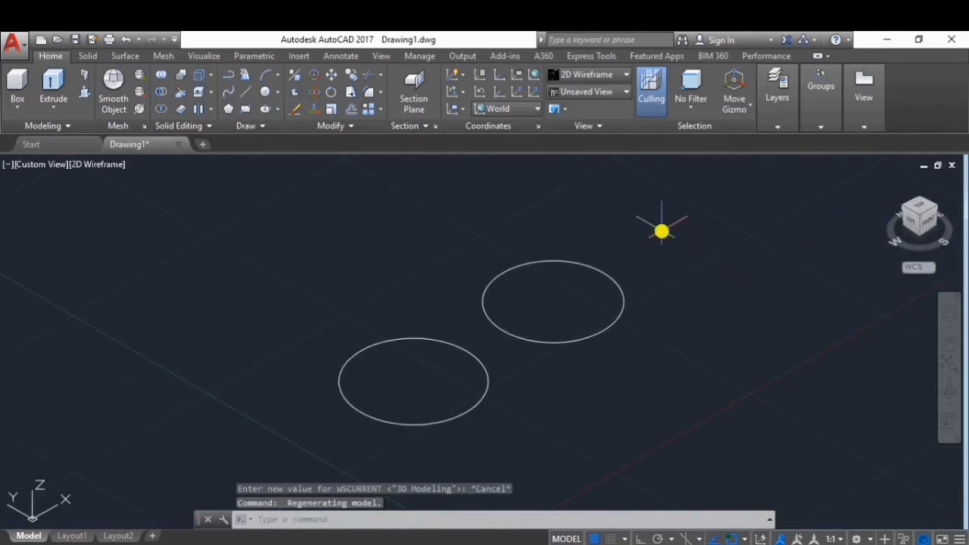
# Step: Presspull the upper-right circle into a 5-unit-tall cylinder and reframe the view around it
pyautogui.click(88, 96)
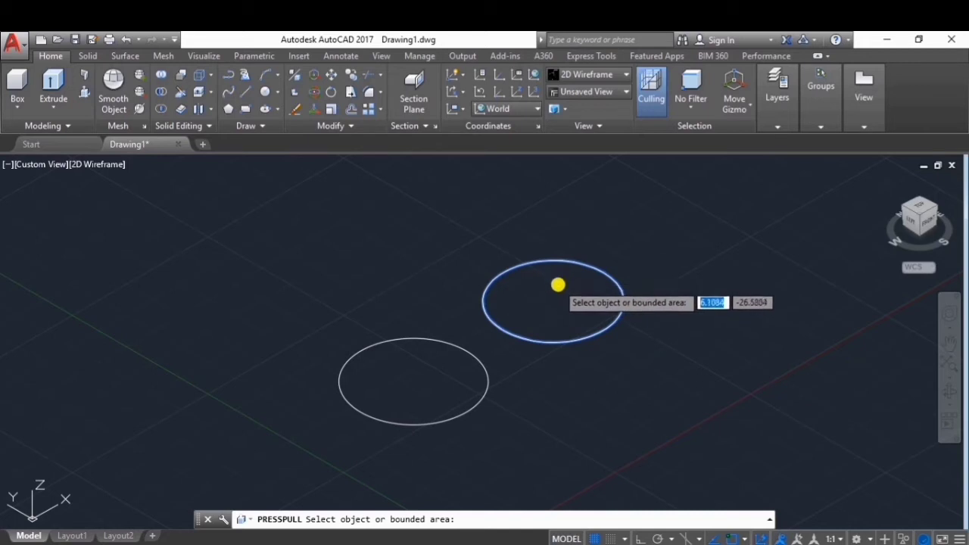
pyautogui.click(556, 261)
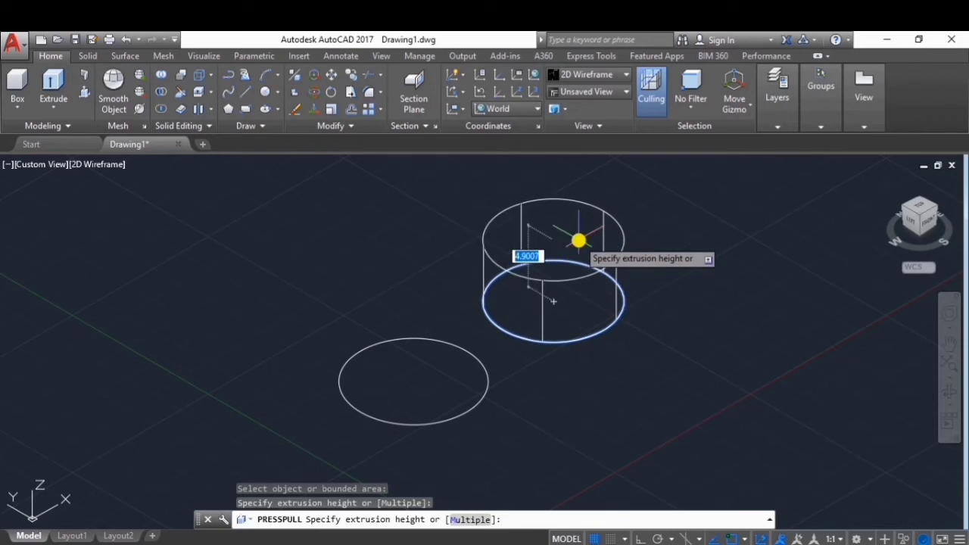
pyautogui.write('5')
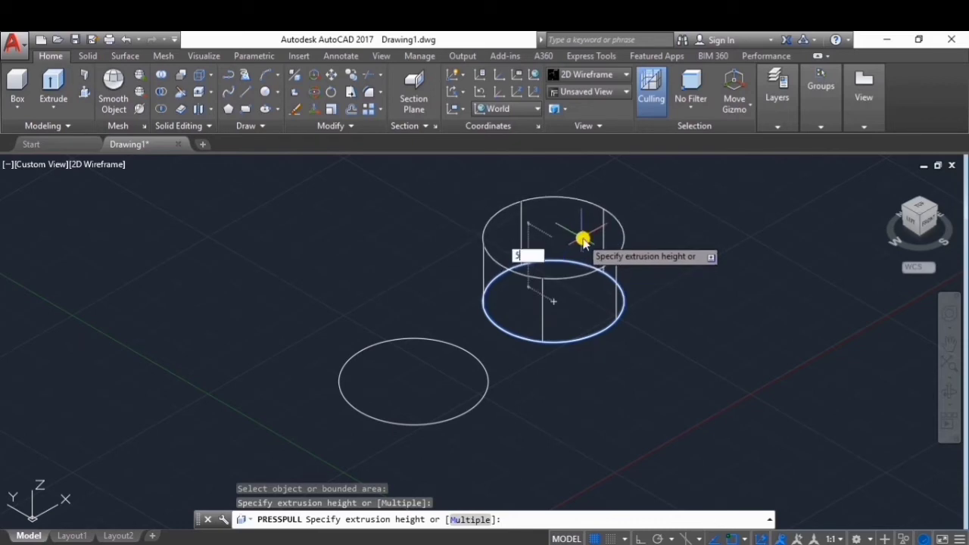
pyautogui.press('Return')
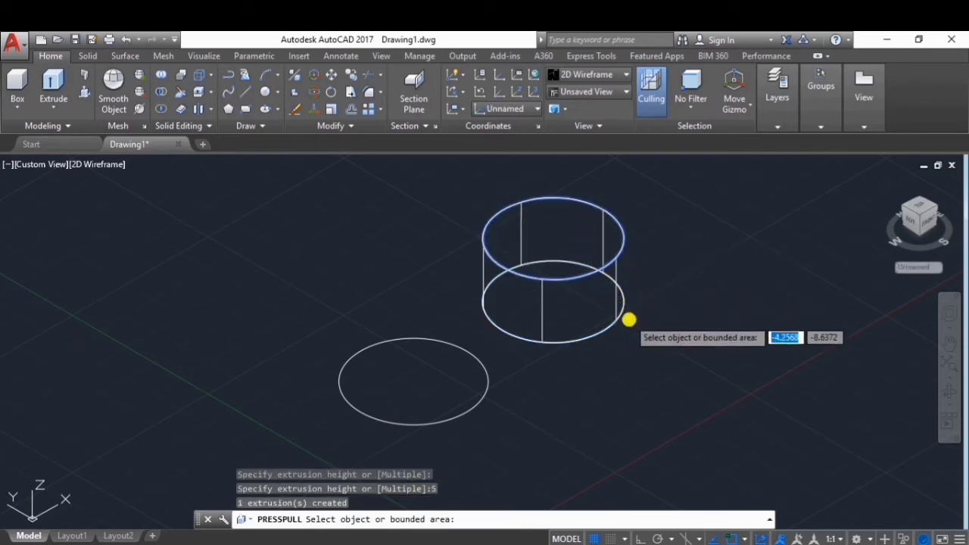
pyautogui.scroll(2, 642, 335)
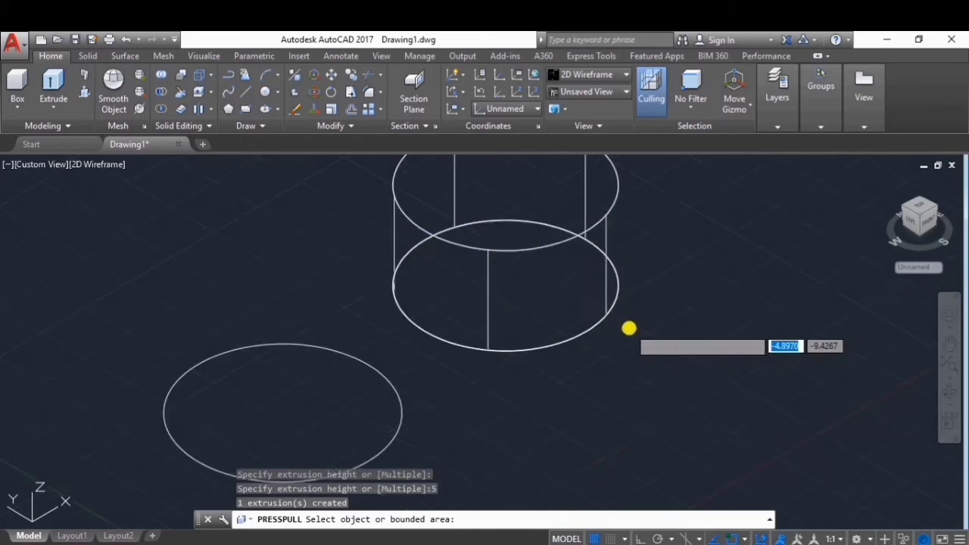
pyautogui.moveTo(627, 328); pyautogui.dragTo(534, 409, button='middle')
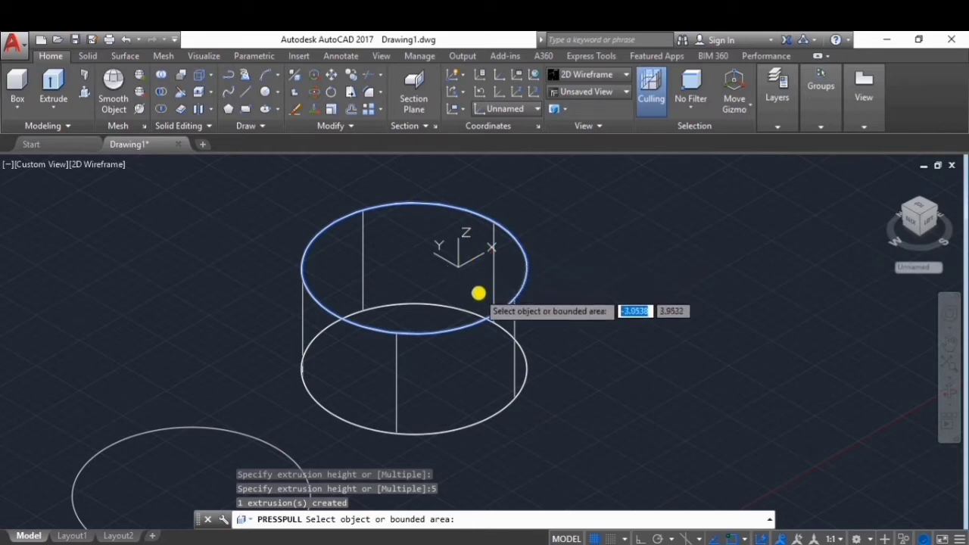
pyautogui.scroll(-2, 623, 275)
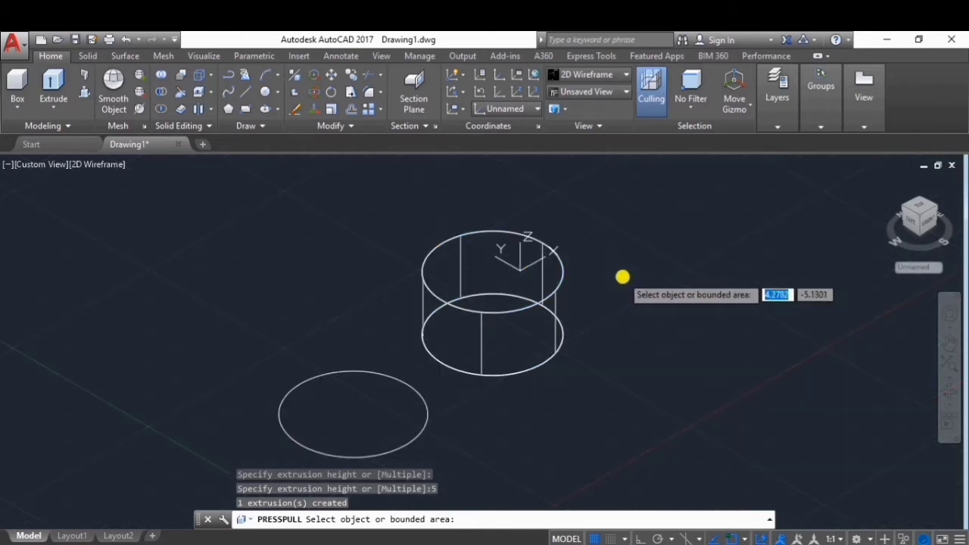
# Step: Show the model in the Shaded visual style and free-orbit around the cylinder
pyautogui.click(603, 77)
pyautogui.click(579, 155)
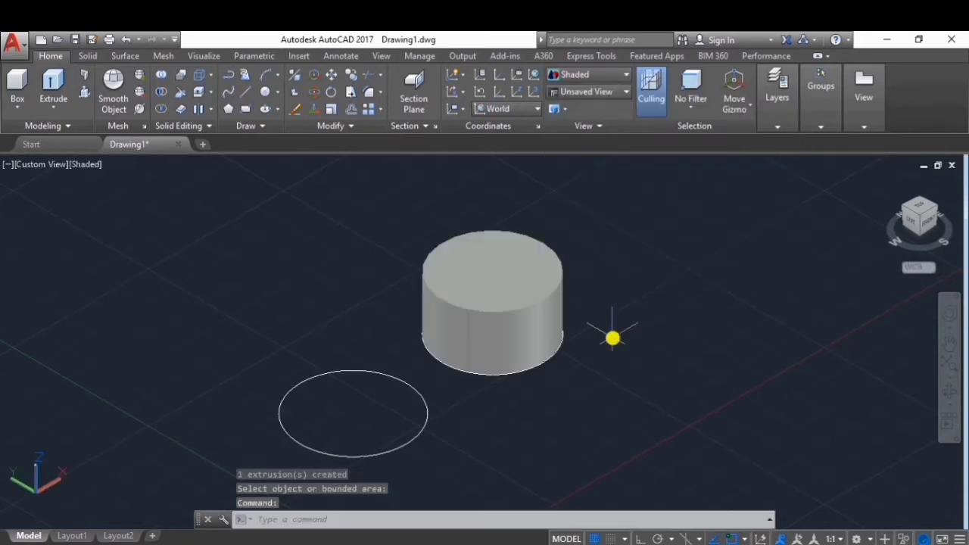
pyautogui.click(955, 398)
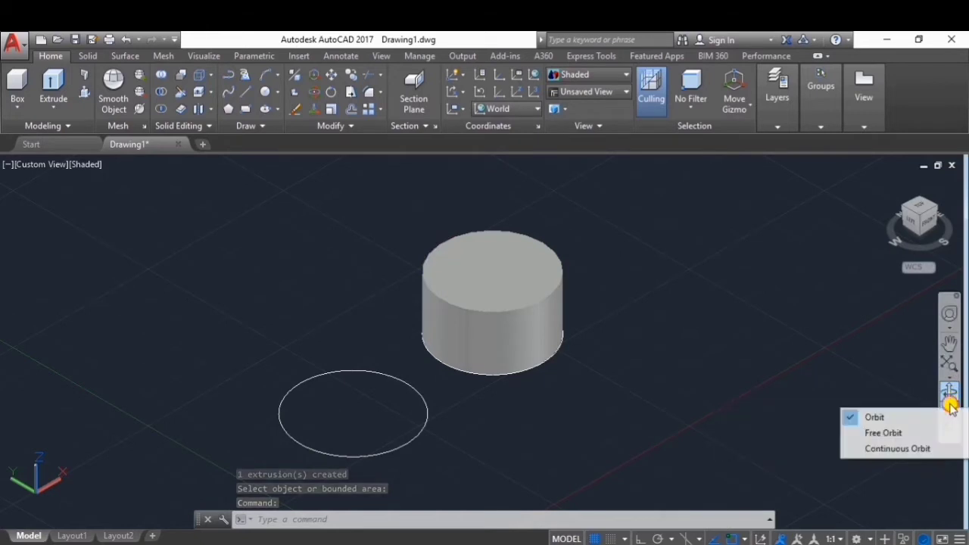
pyautogui.click(921, 432)
pyautogui.moveTo(446, 396)
pyautogui.mouseDown()
pyautogui.moveTo(495, 391)
pyautogui.moveTo(528, 356)
pyautogui.moveTo(460, 383)
pyautogui.moveTo(348, 342)
pyautogui.moveTo(324, 313)
pyautogui.mouseUp()
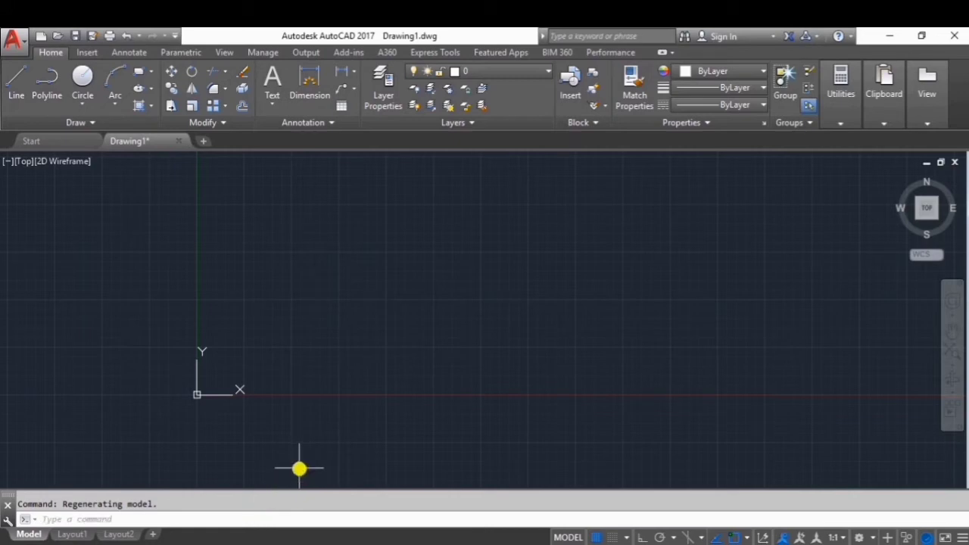
# Step: Close the ribbon, then switch to 3D Modeling and back to Drafting & Annotation
pyautogui.write('ri')
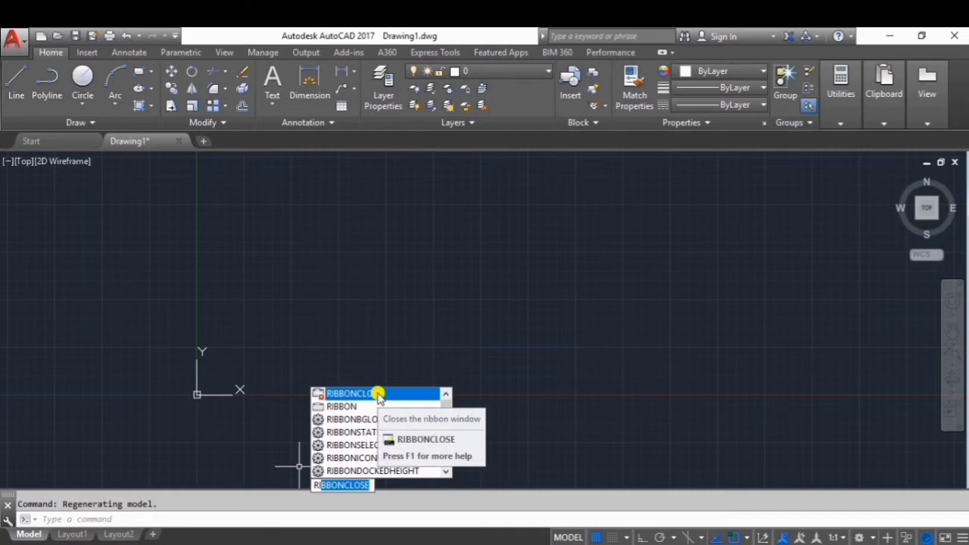
pyautogui.click(378, 394)
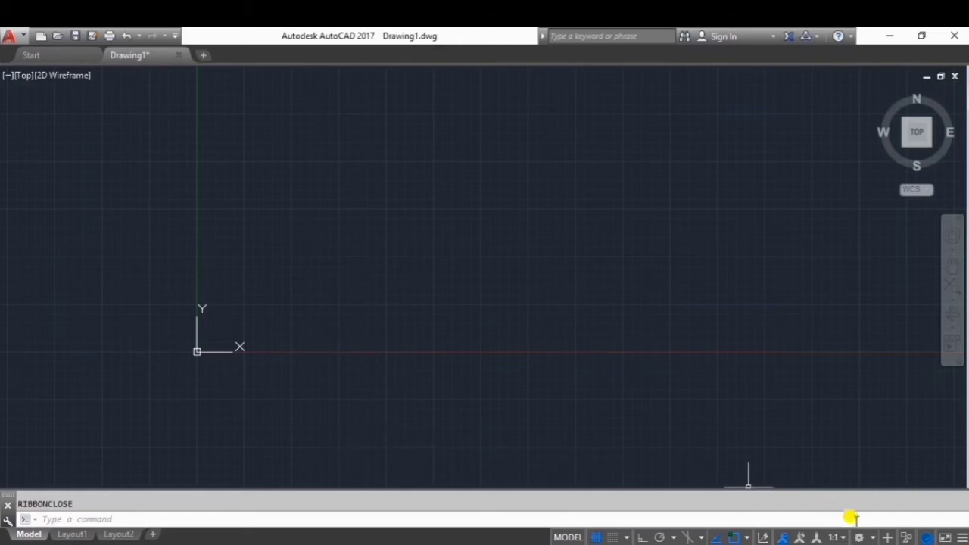
pyautogui.click(873, 537)
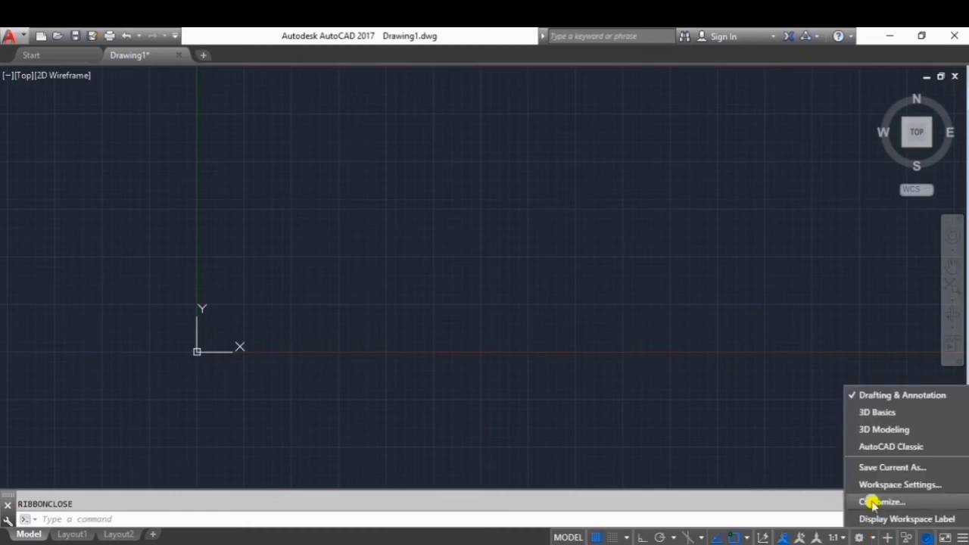
pyautogui.click(895, 429)
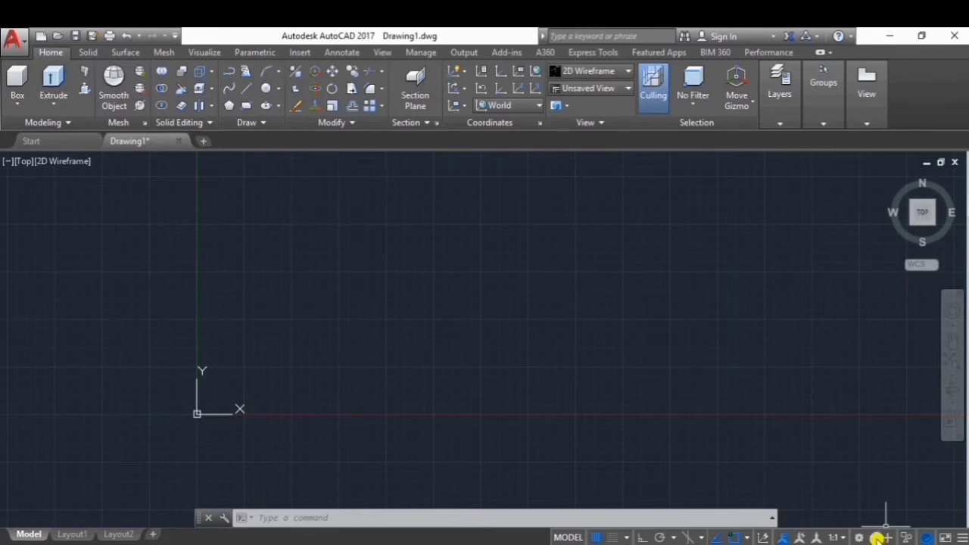
pyautogui.click(874, 537)
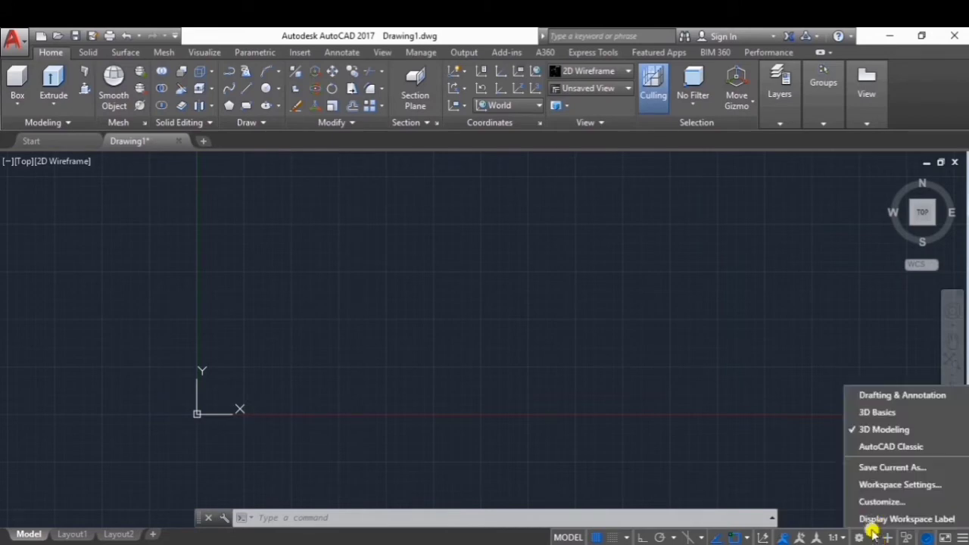
pyautogui.click(884, 400)
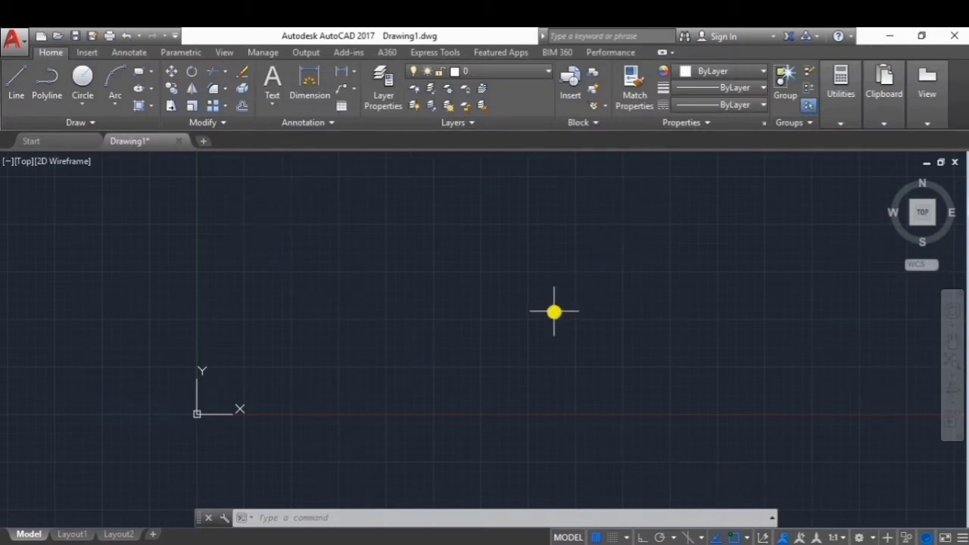
# Step: Close the ribbon again by picking RIBBONCLOSE from the RIB autocomplete list
pyautogui.write('R')
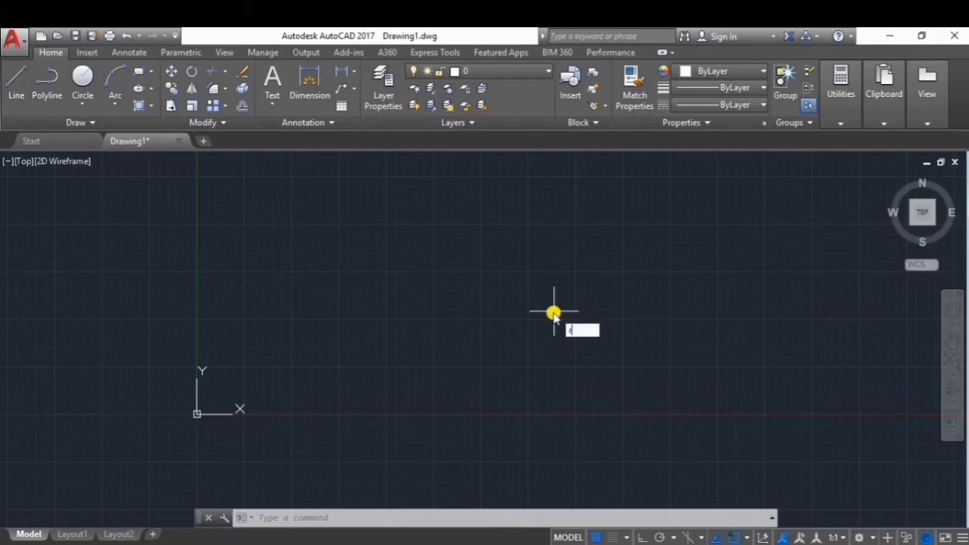
pyautogui.write('IBBONCLOSE')
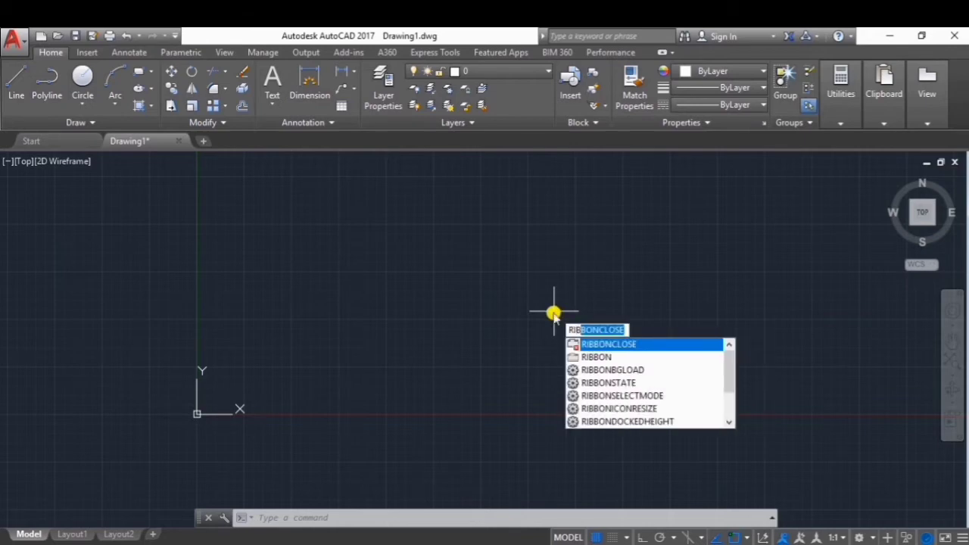
pyautogui.click(625, 345)
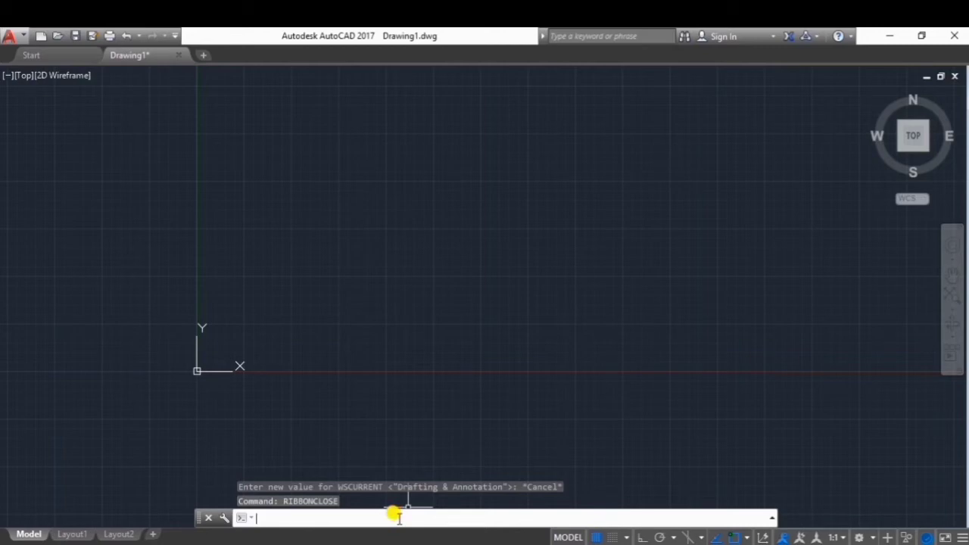
pyautogui.write('menu')
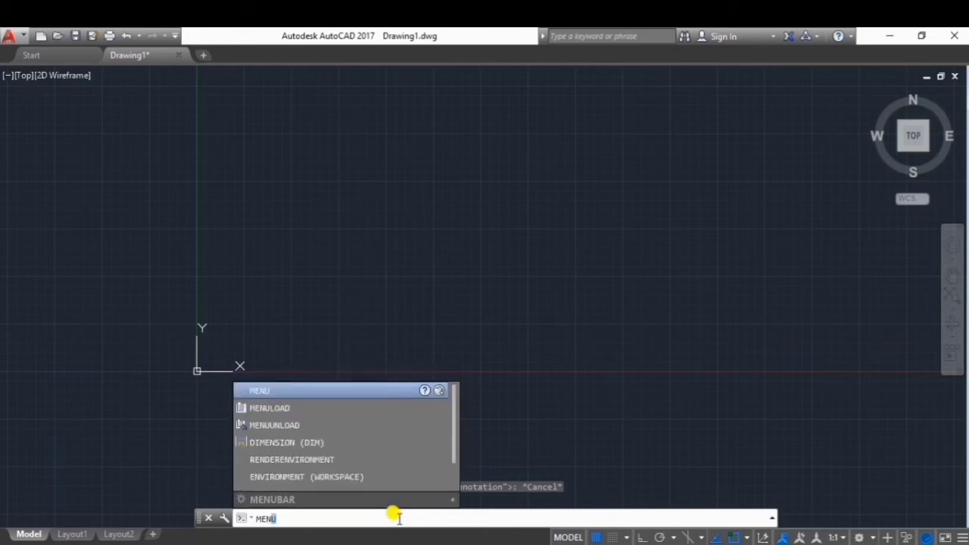
# Step: Load the acad.cuix customization file with MENU to bring back the full ribbon
pyautogui.click(384, 391)
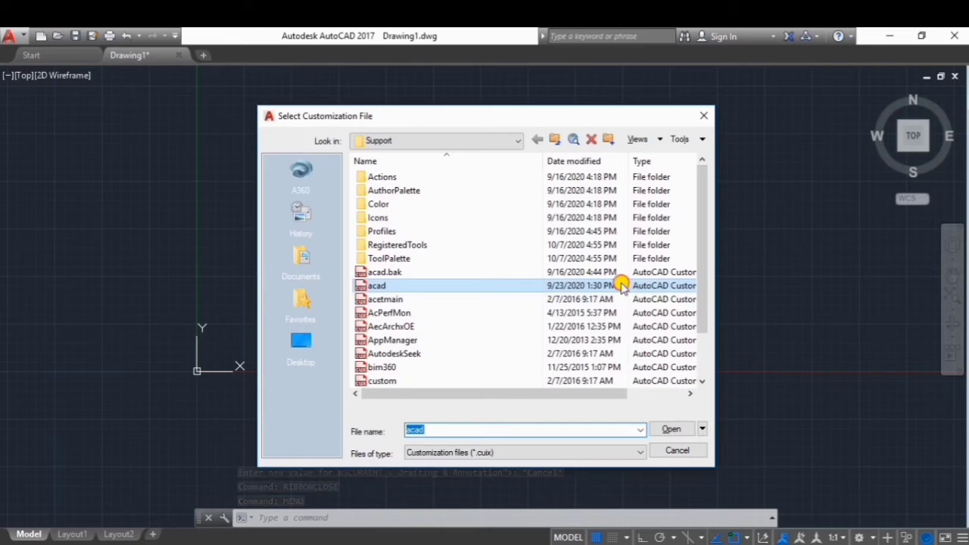
pyautogui.click(621, 285)
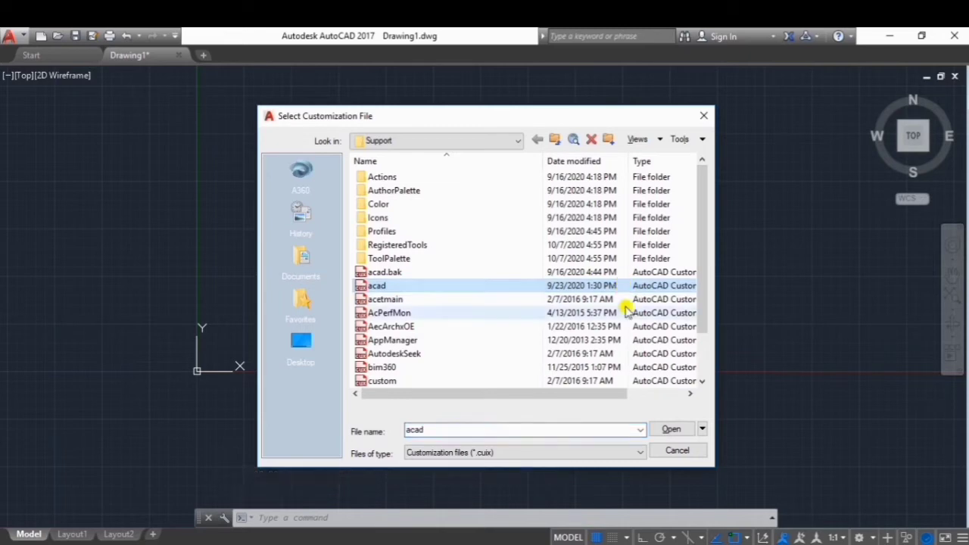
pyautogui.click(673, 430)
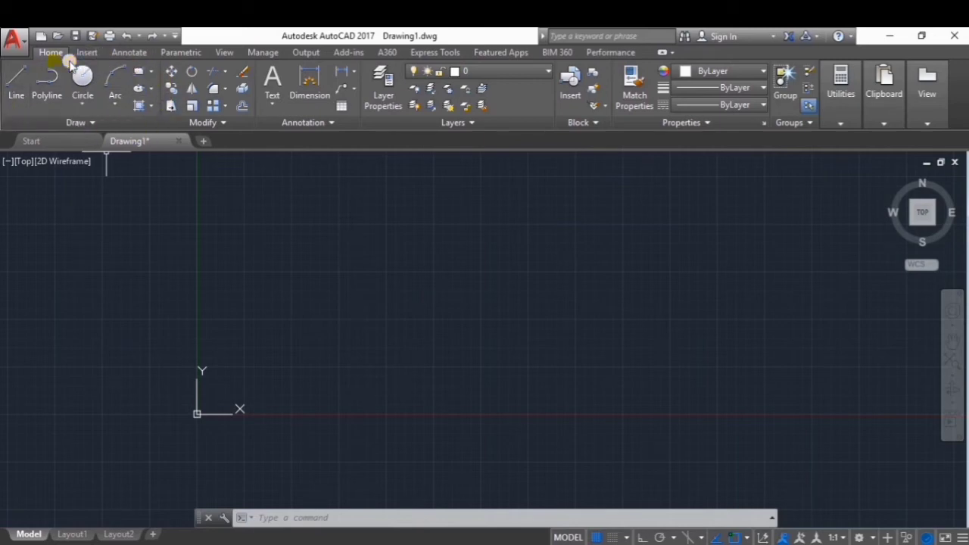
pyautogui.rightClick(105, 123)
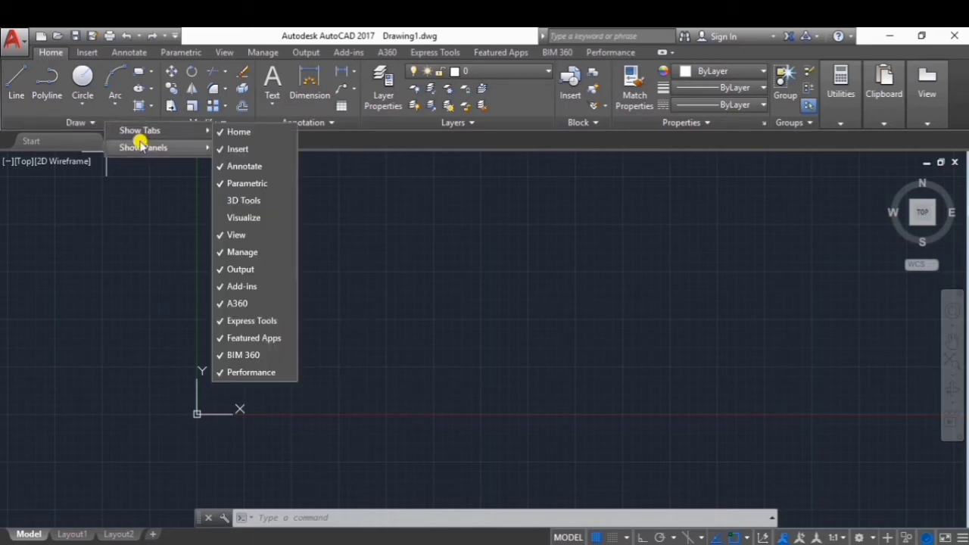
pyautogui.moveTo(143, 148)
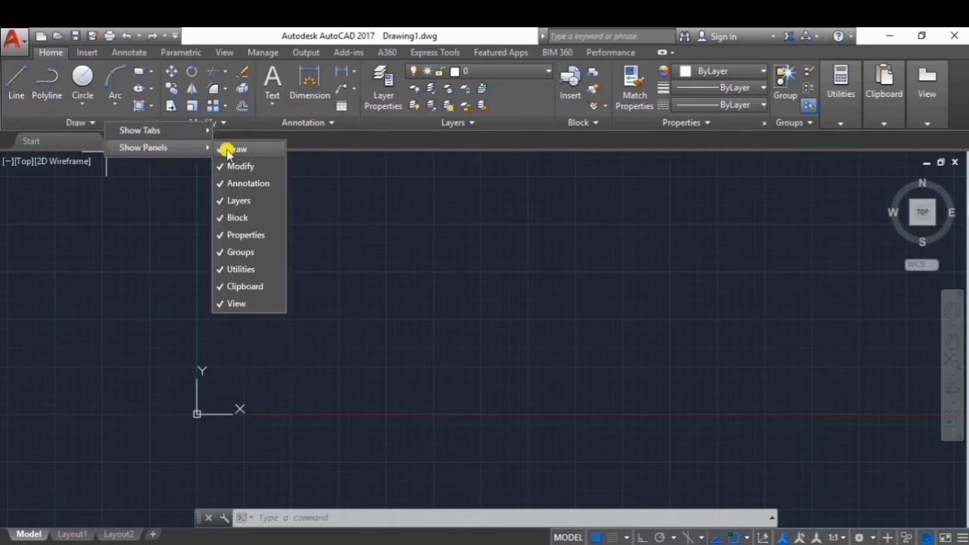
pyautogui.click(227, 149)
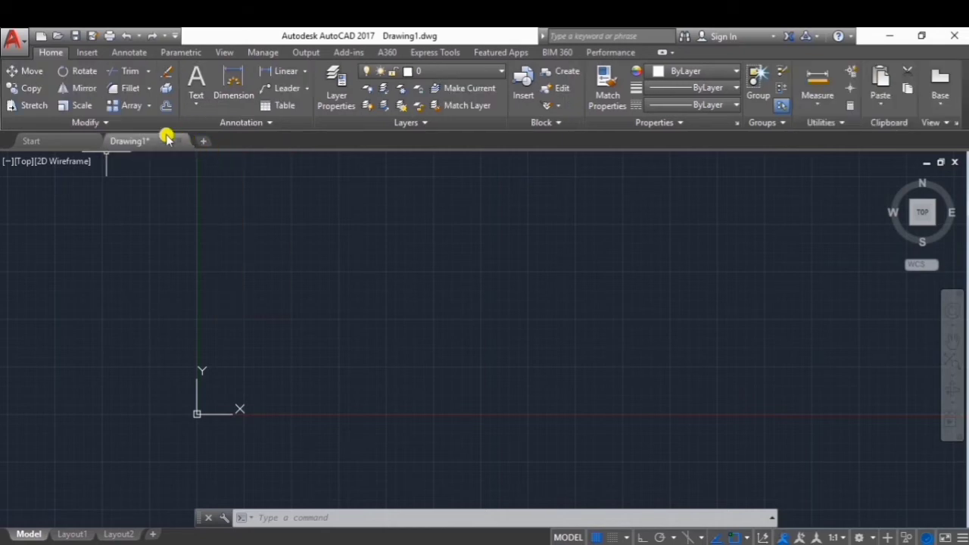
pyautogui.rightClick(130, 124)
pyautogui.moveTo(170, 149)
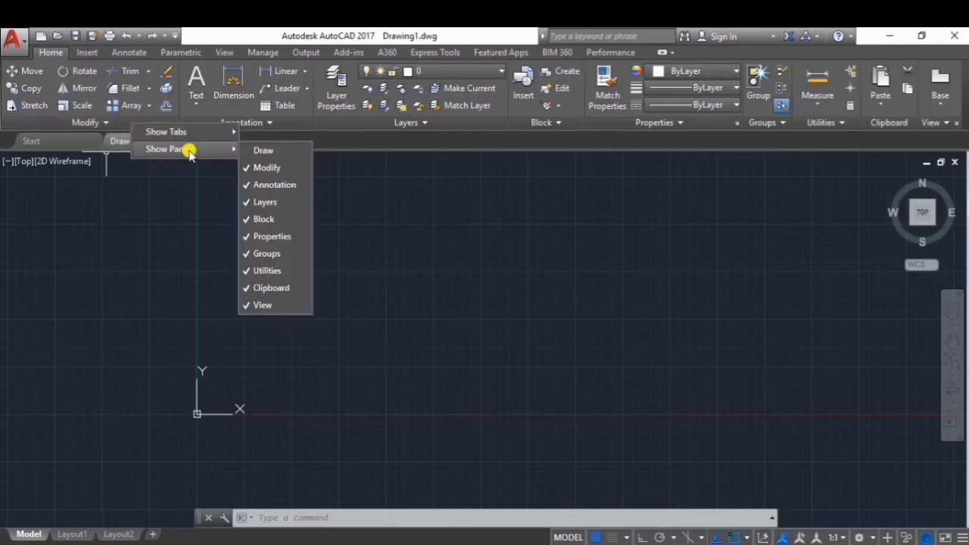
pyautogui.click(242, 167)
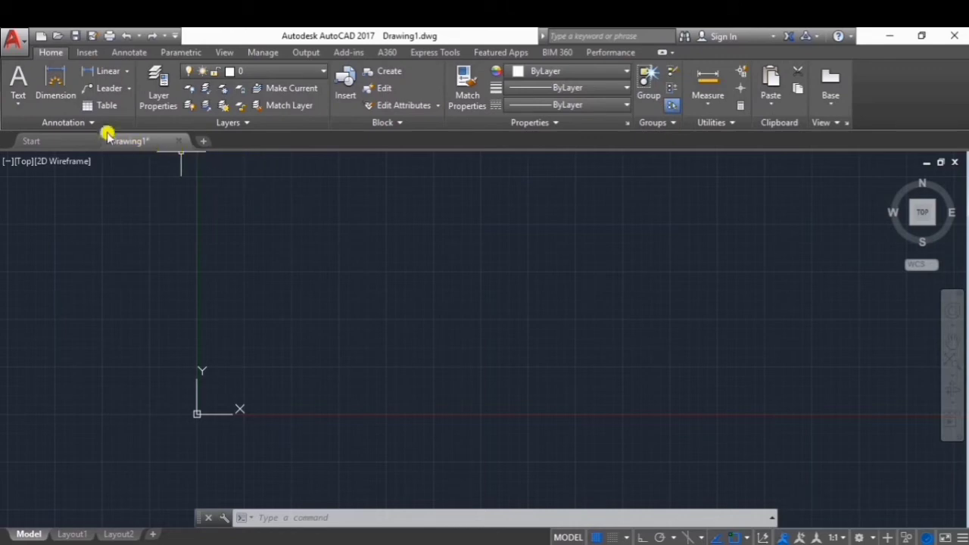
pyautogui.rightClick(108, 121)
pyautogui.moveTo(146, 144)
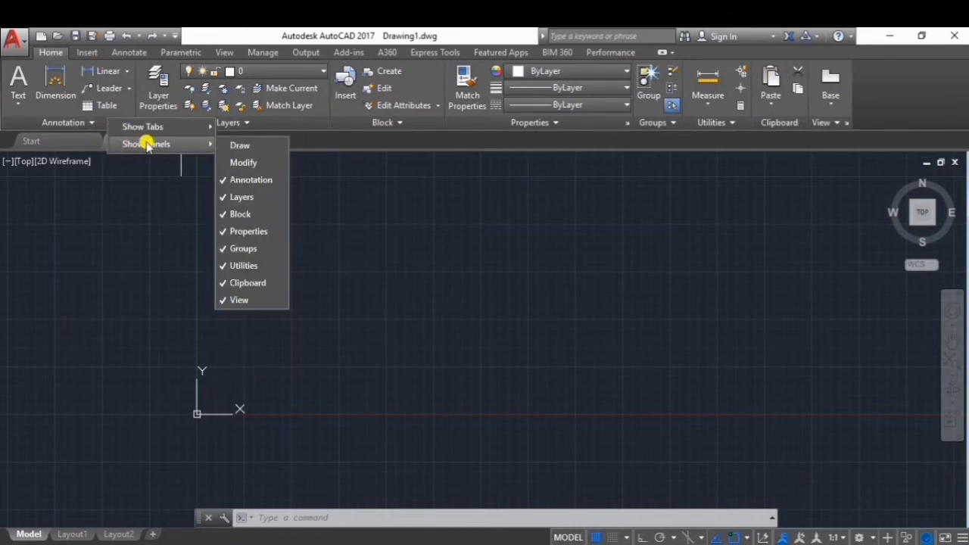
pyautogui.click(238, 146)
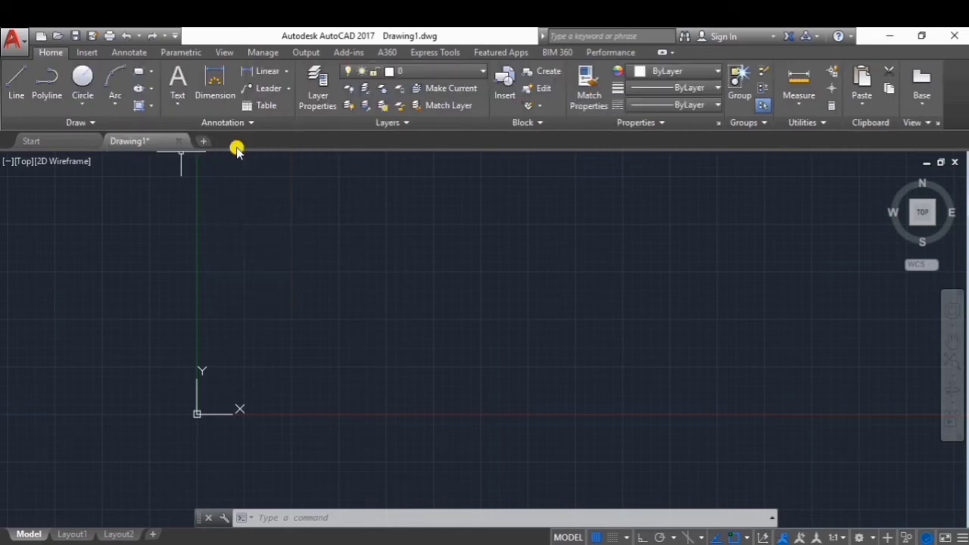
pyautogui.rightClick(136, 126)
pyautogui.moveTo(173, 150)
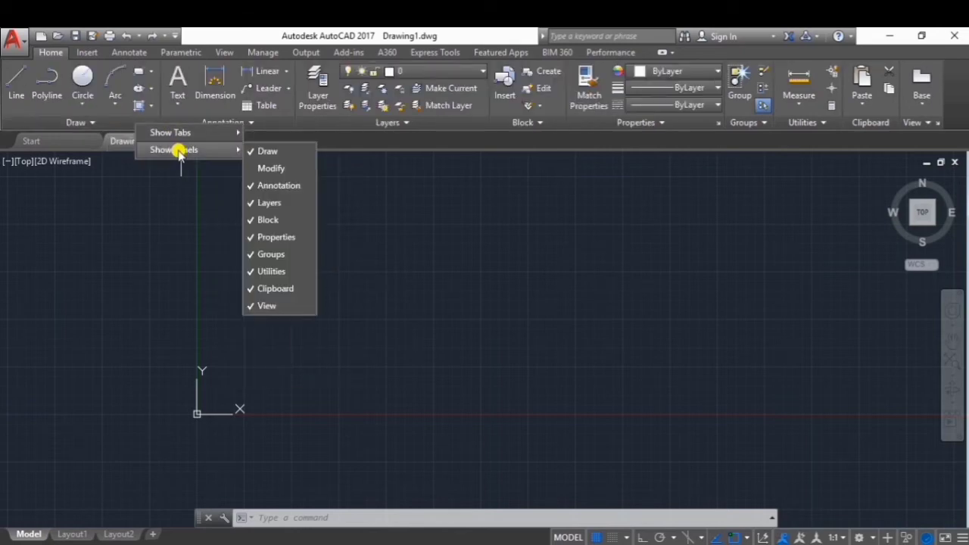
pyautogui.click(261, 167)
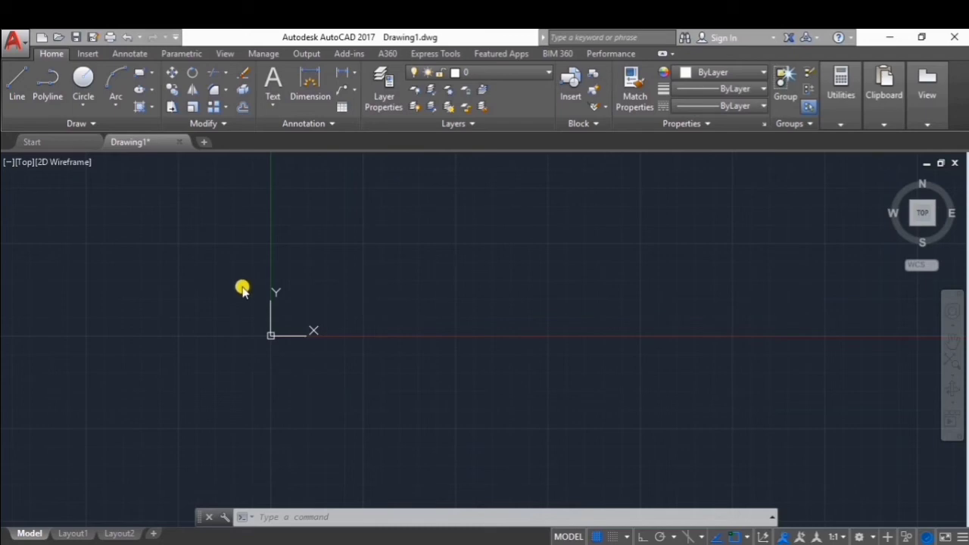
# Step: Draw a circle centred just above and to the left of the origin
pyautogui.click(93, 83)
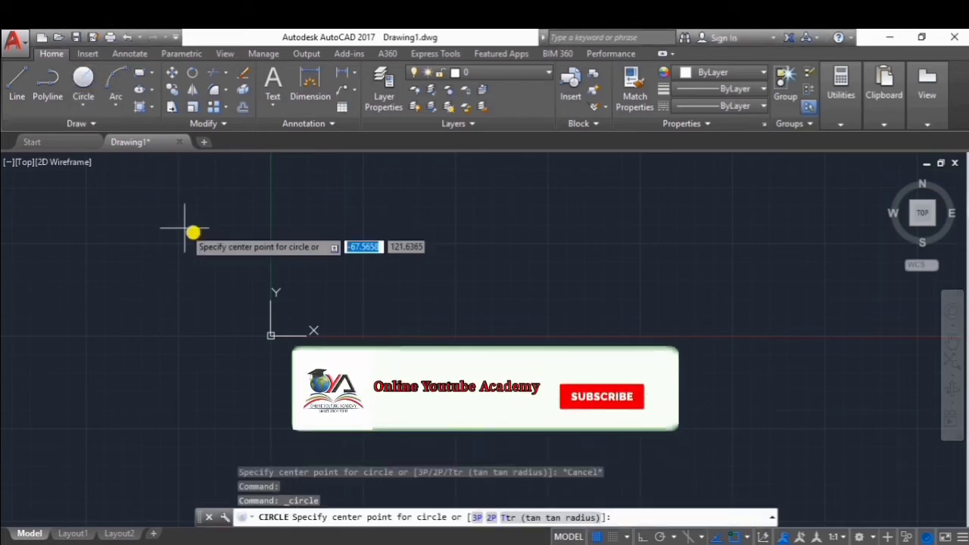
pyautogui.click(240, 250)
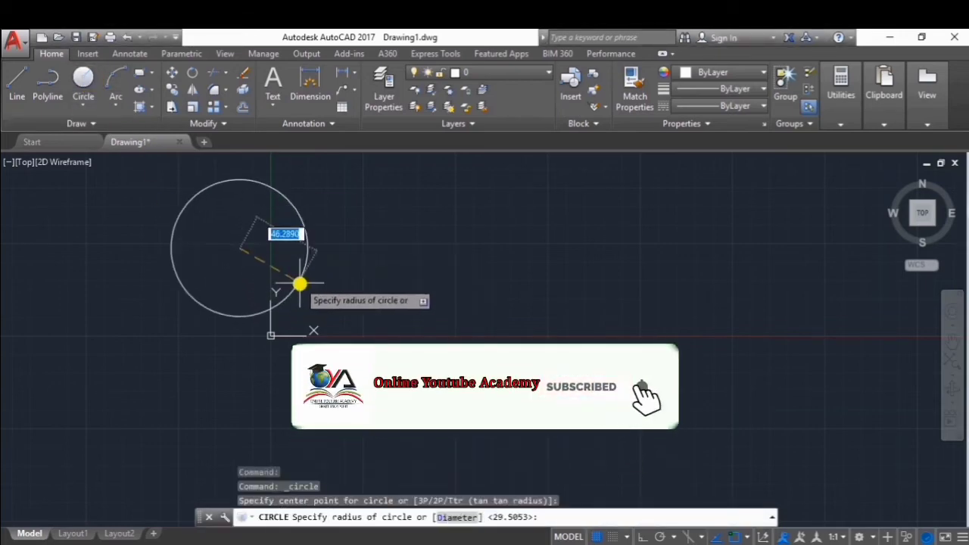
pyautogui.click(320, 317)
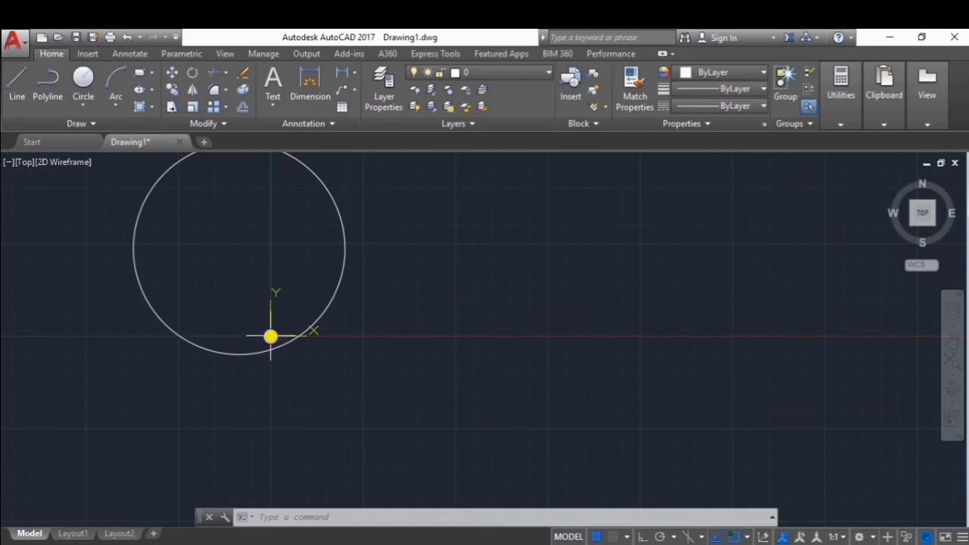
# Step: Turn off Show UCS Icon at Origin so the icon stays lower-left, then pan the view right
pyautogui.rightClick(271, 336)
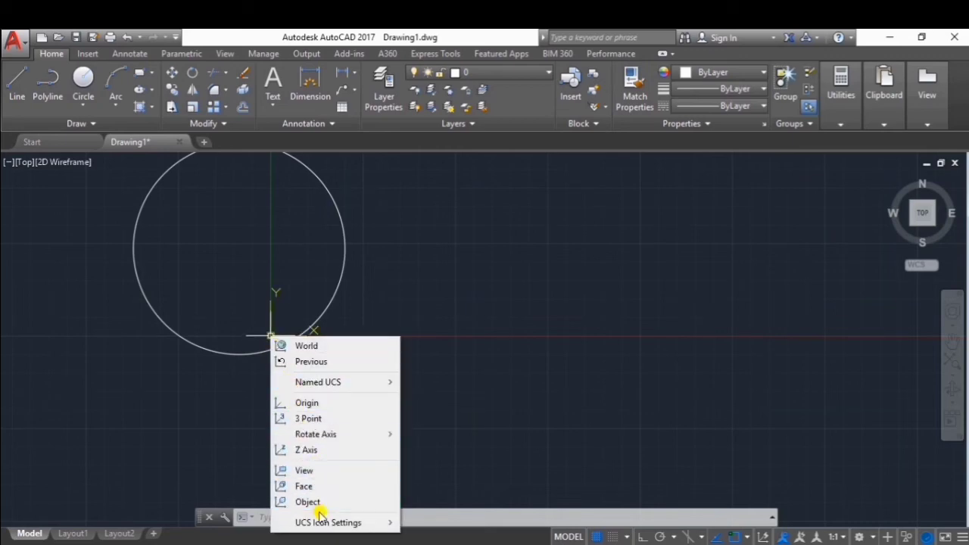
pyautogui.moveTo(329, 522)
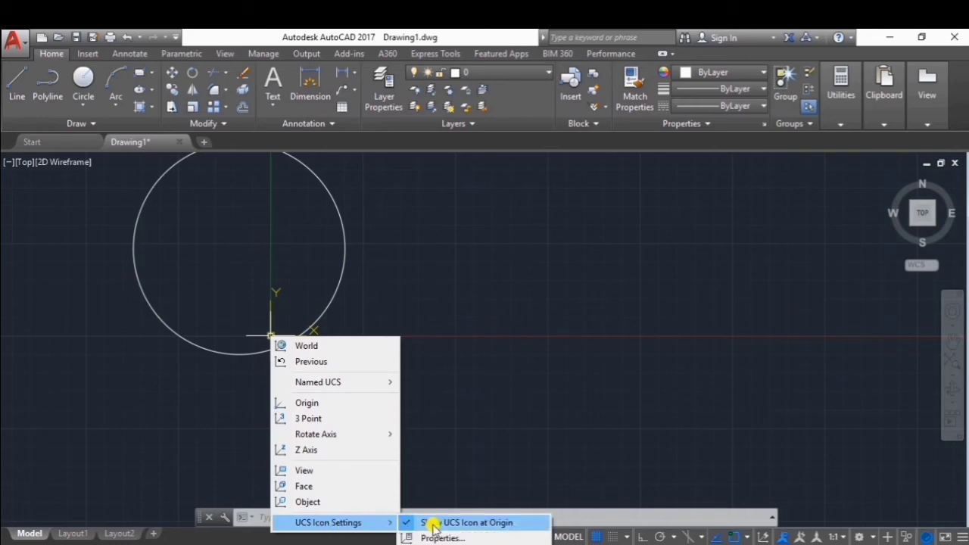
pyautogui.click(436, 524)
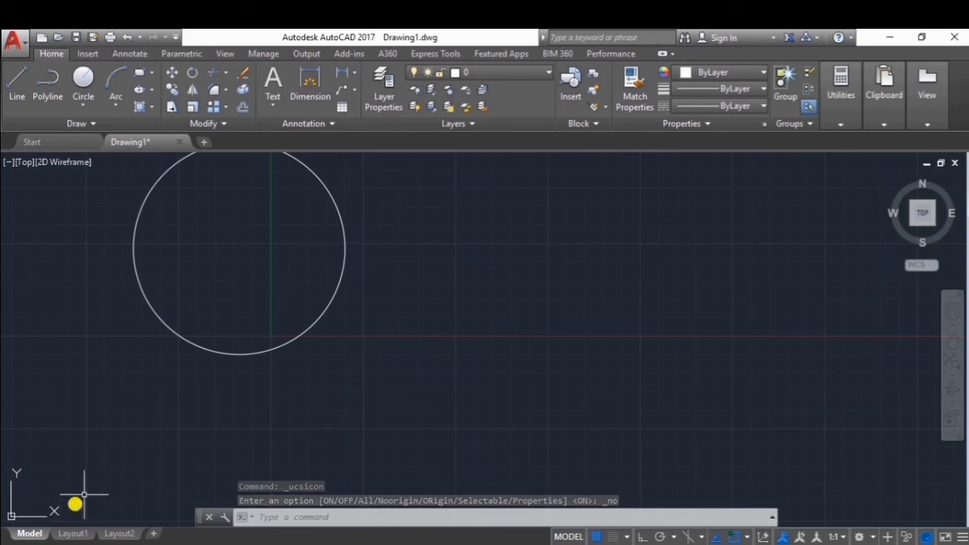
pyautogui.scroll(-2, 220, 360)
pyautogui.moveTo(205, 281); pyautogui.dragTo(264, 286, button='middle')
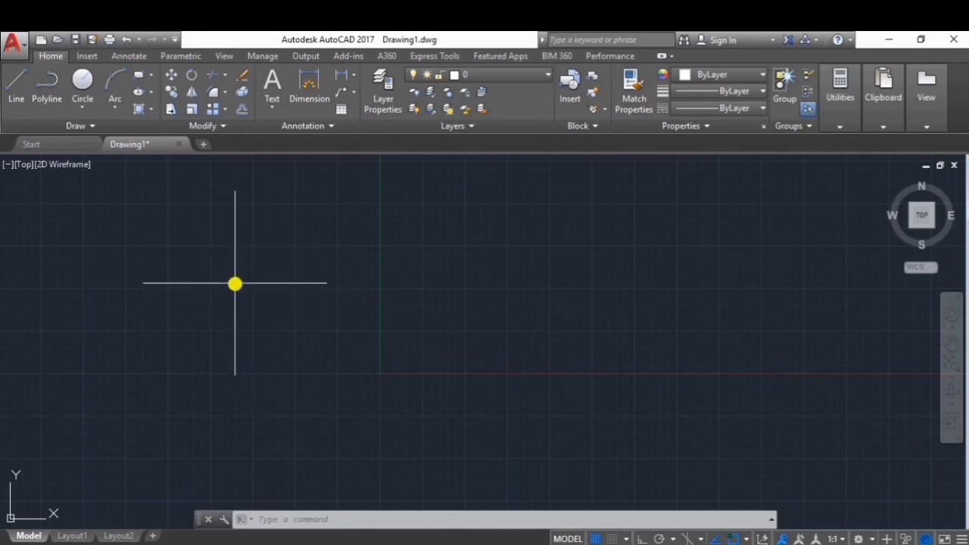
# Step: In Options, adjust the crosshair size, enlarge the pickbox slightly, and confirm with OK
pyautogui.rightClick(243, 241)
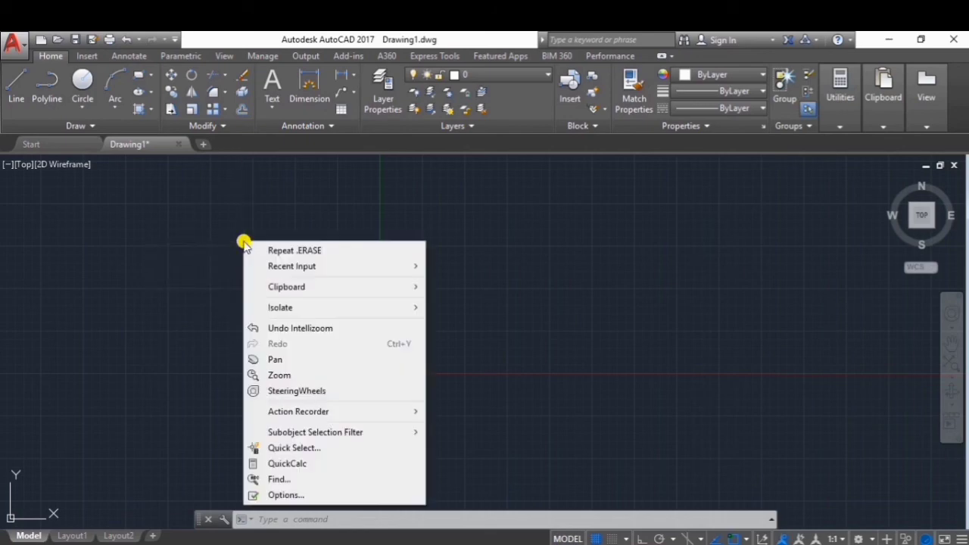
pyautogui.click(307, 494)
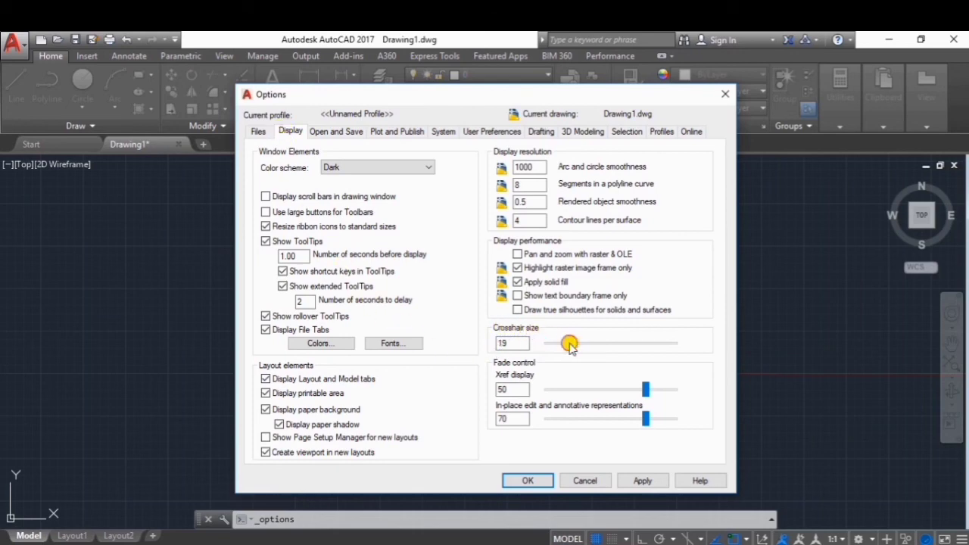
pyautogui.moveTo(569, 343)
pyautogui.mouseDown()
pyautogui.moveTo(579, 346)
pyautogui.moveTo(570, 346)
pyautogui.mouseUp()
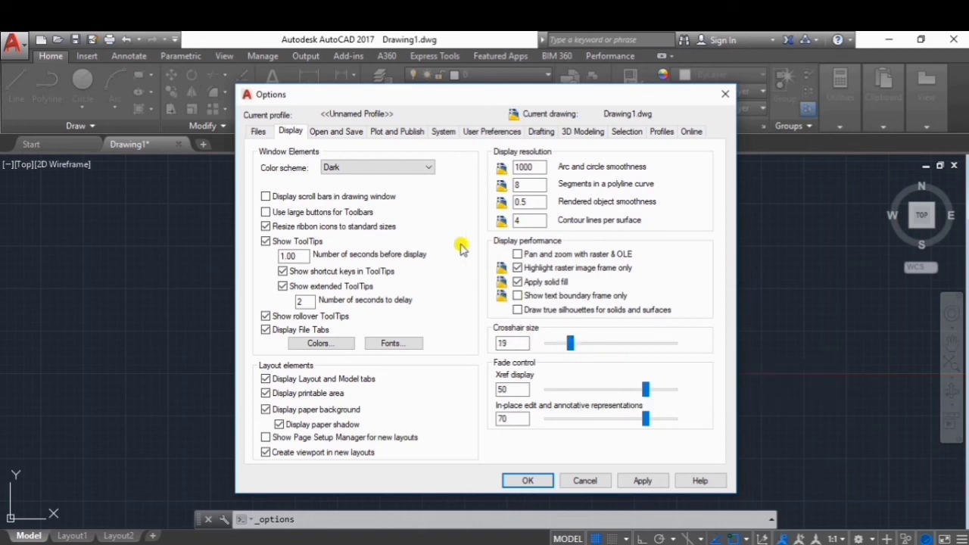
pyautogui.click(629, 133)
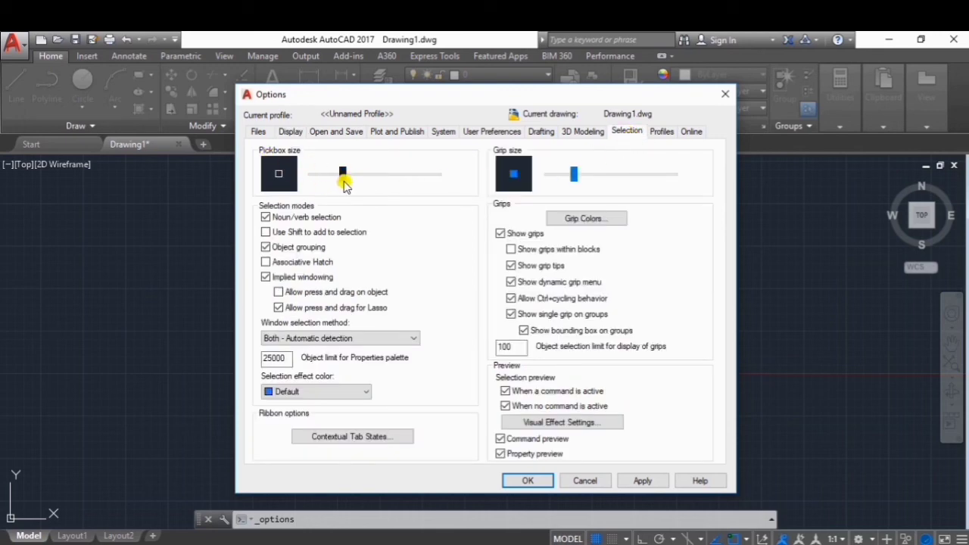
pyautogui.moveTo(344, 177); pyautogui.dragTo(349, 174)
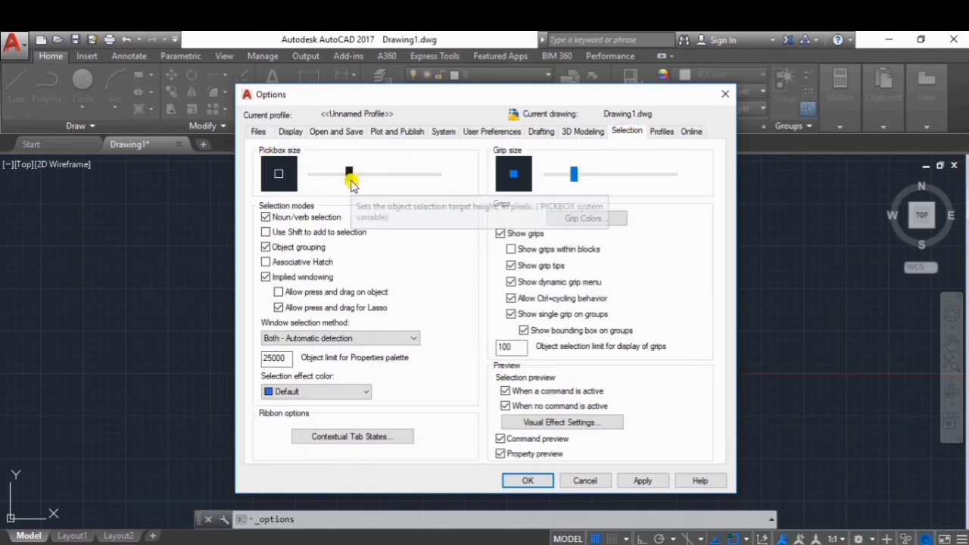
pyautogui.click(522, 482)
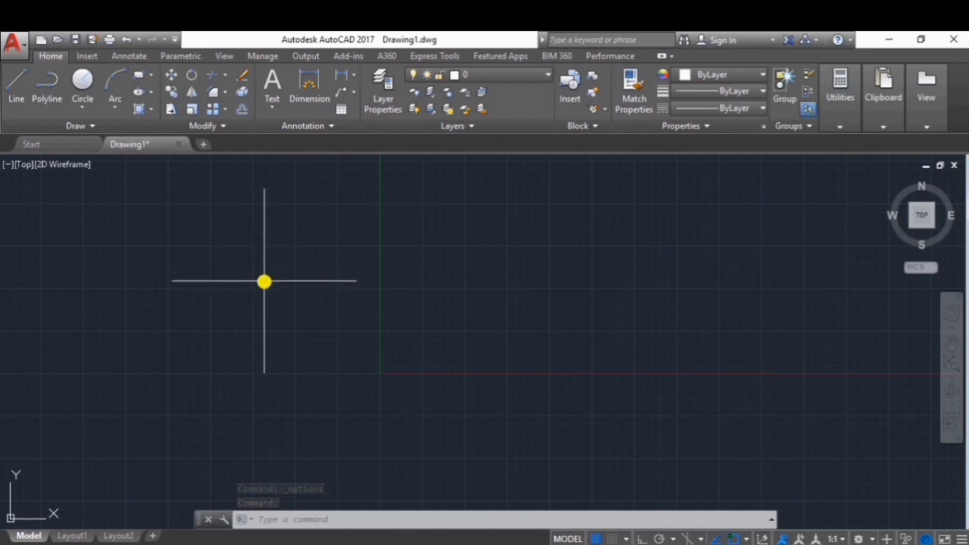
# Step: Draw a single horizontal line from left to right above and left of the origin
pyautogui.click(17, 89)
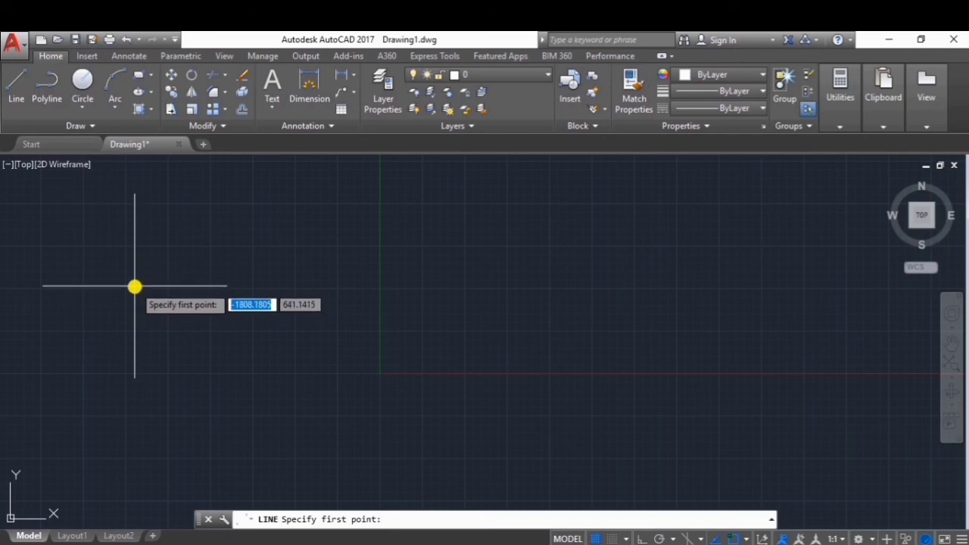
pyautogui.click(135, 287)
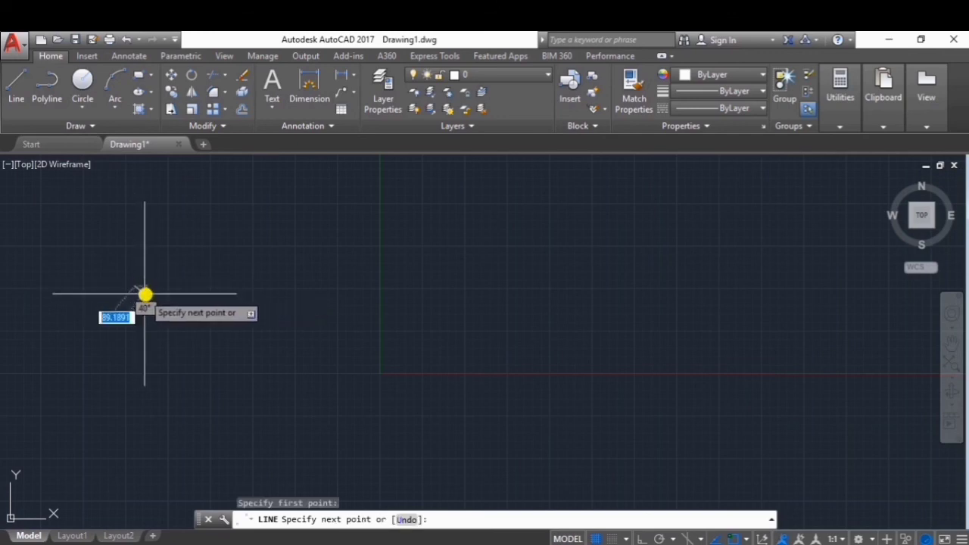
pyautogui.click(320, 287)
pyautogui.press('Escape')
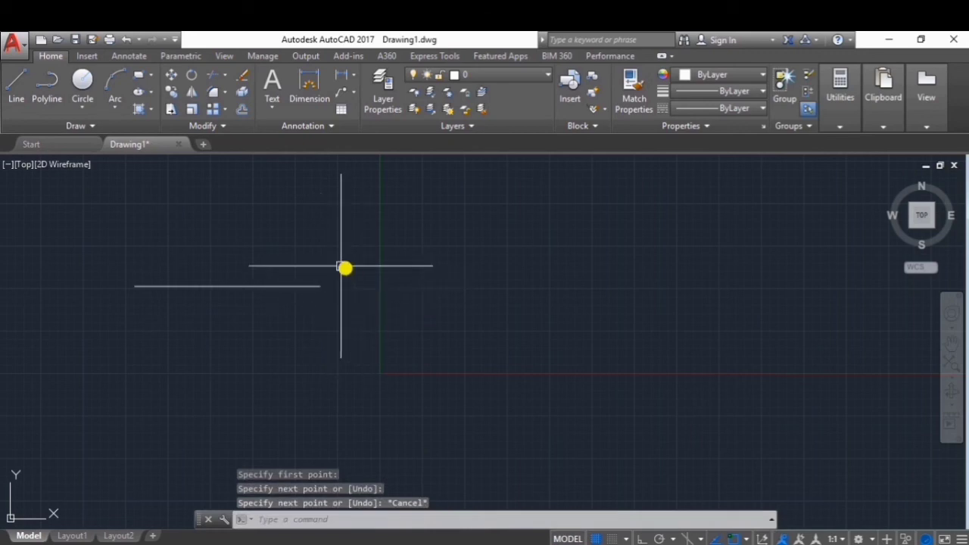
# Step: Start the Mirror command with the horizontal line selected as the object to mirror
pyautogui.click(192, 93)
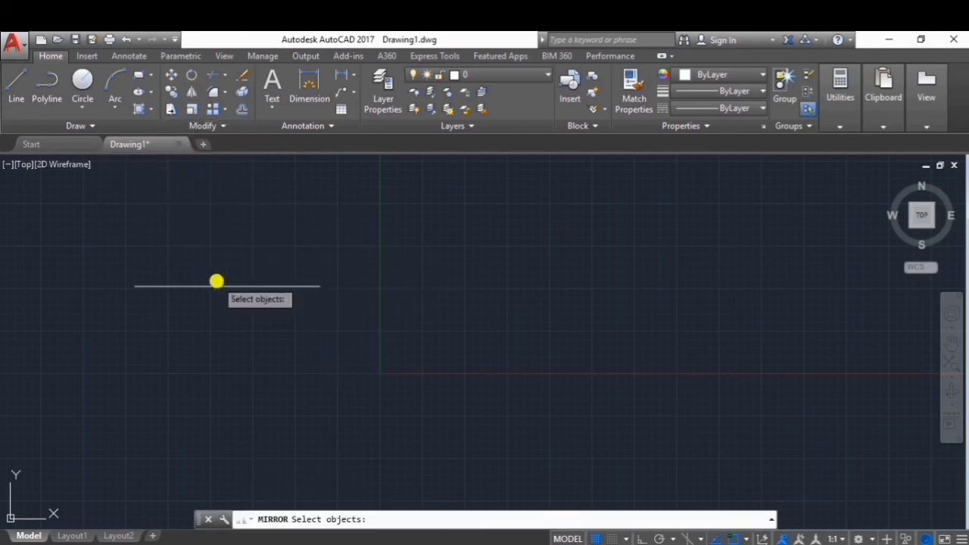
pyautogui.click(238, 286)
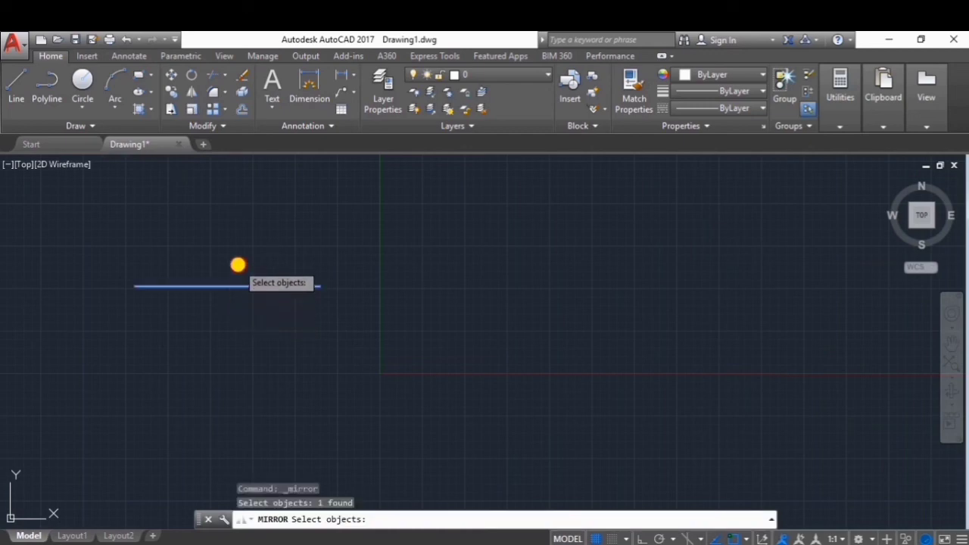
pyautogui.click(237, 287)
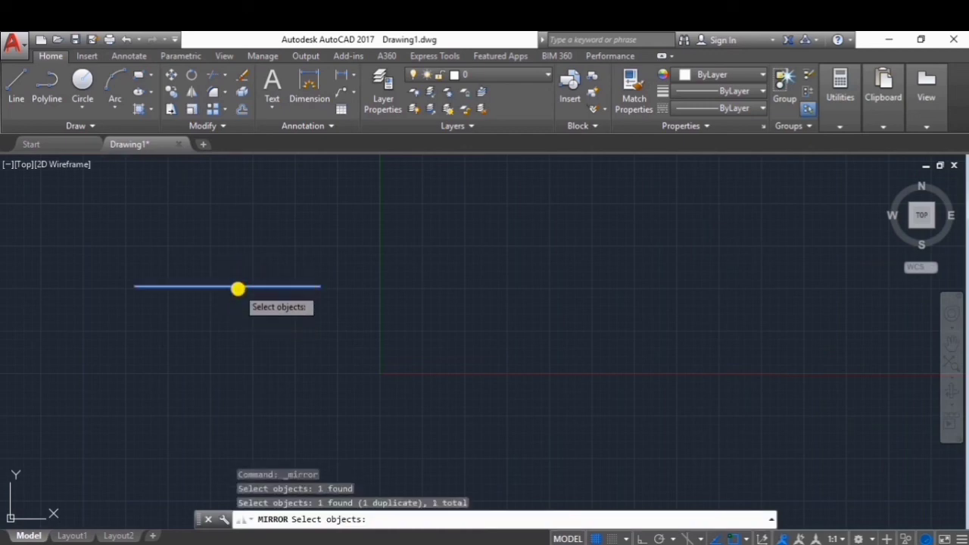